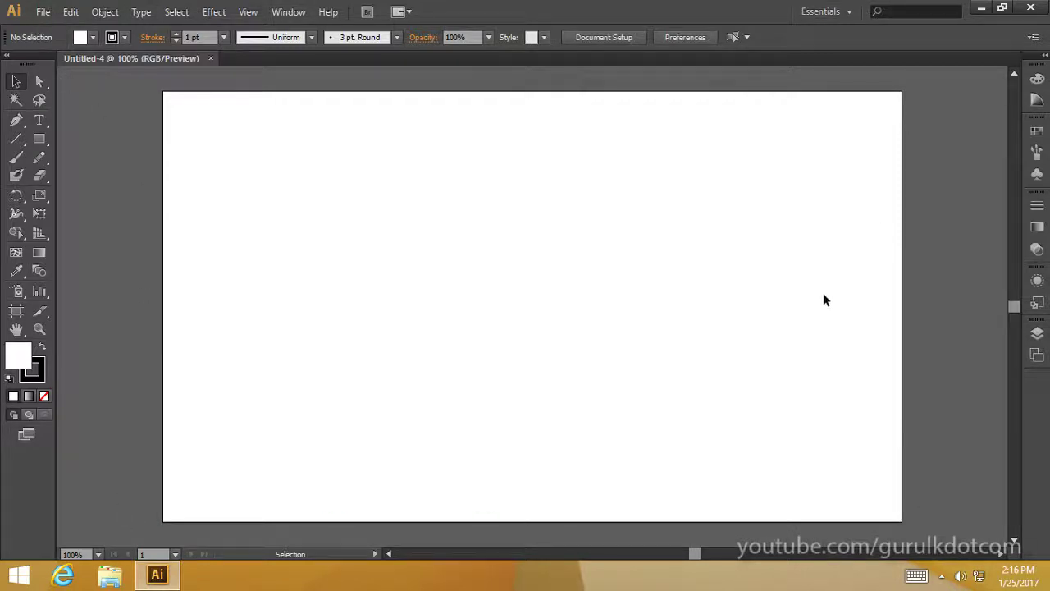
- Open Design01.ai from the Documents folder through File > Open
click(42, 11)
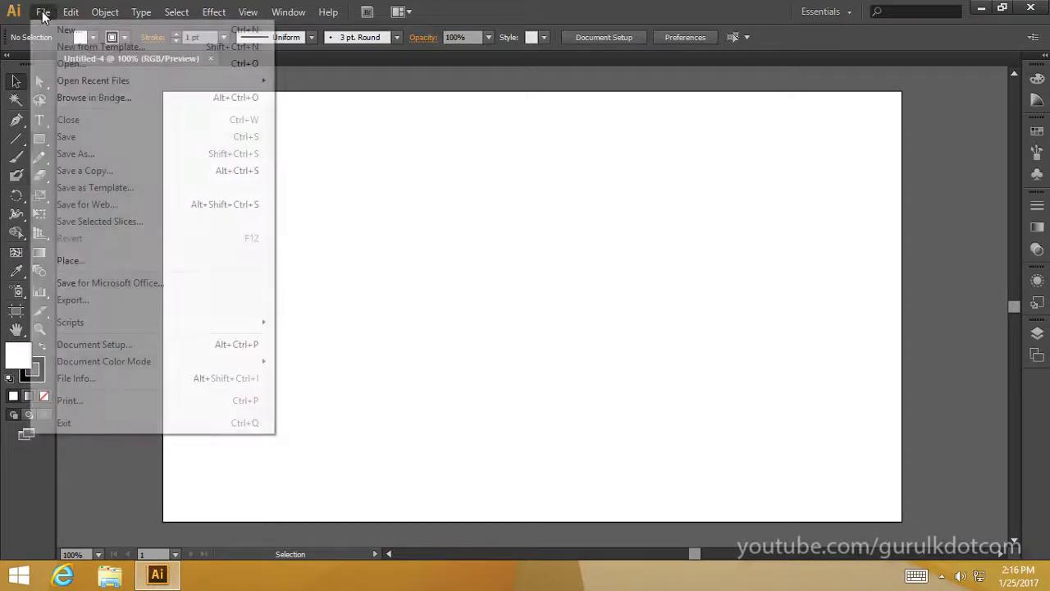
click(71, 64)
click(292, 151)
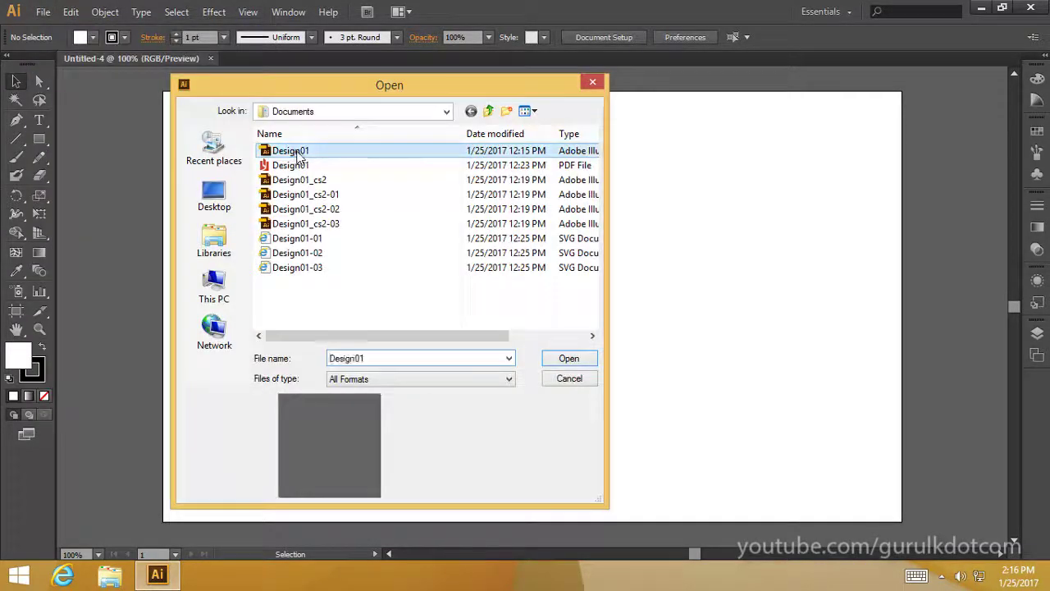
click(568, 359)
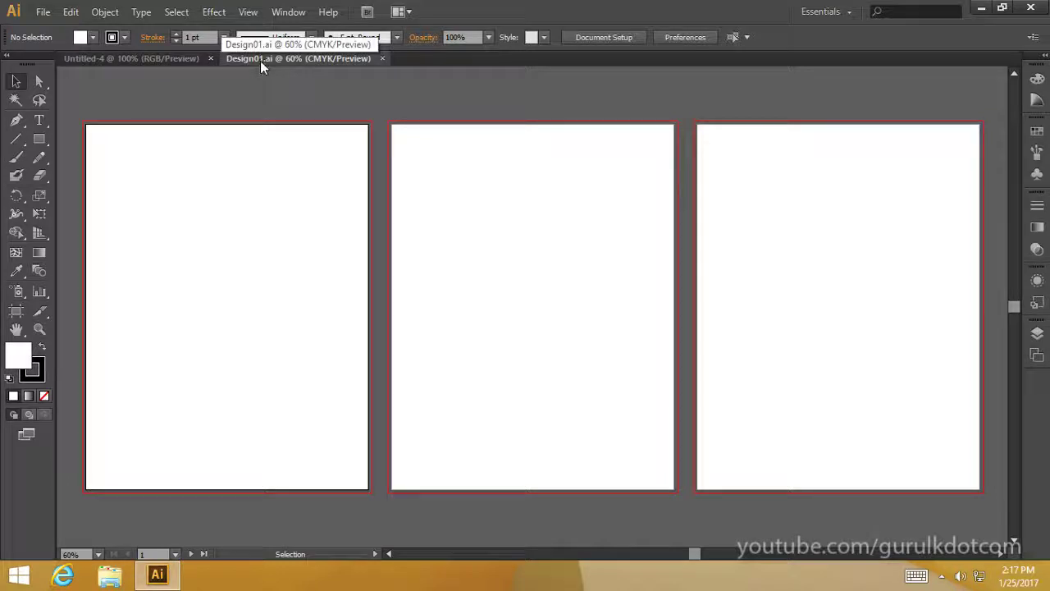
- Switch repeatedly between the Untitled-4 and Design01.ai tabs, finishing on Untitled-4
click(173, 59)
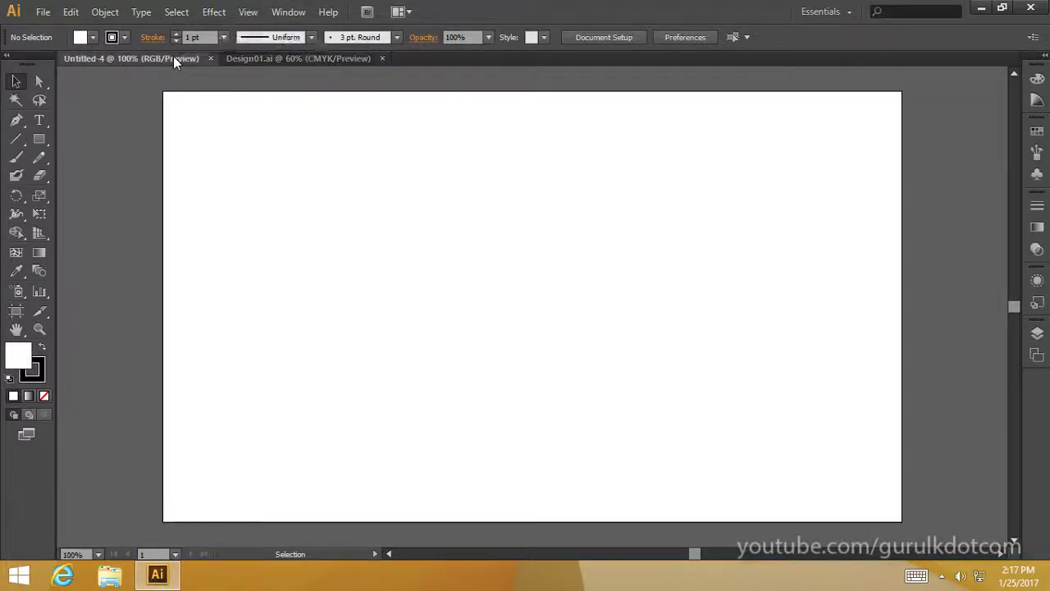
click(250, 59)
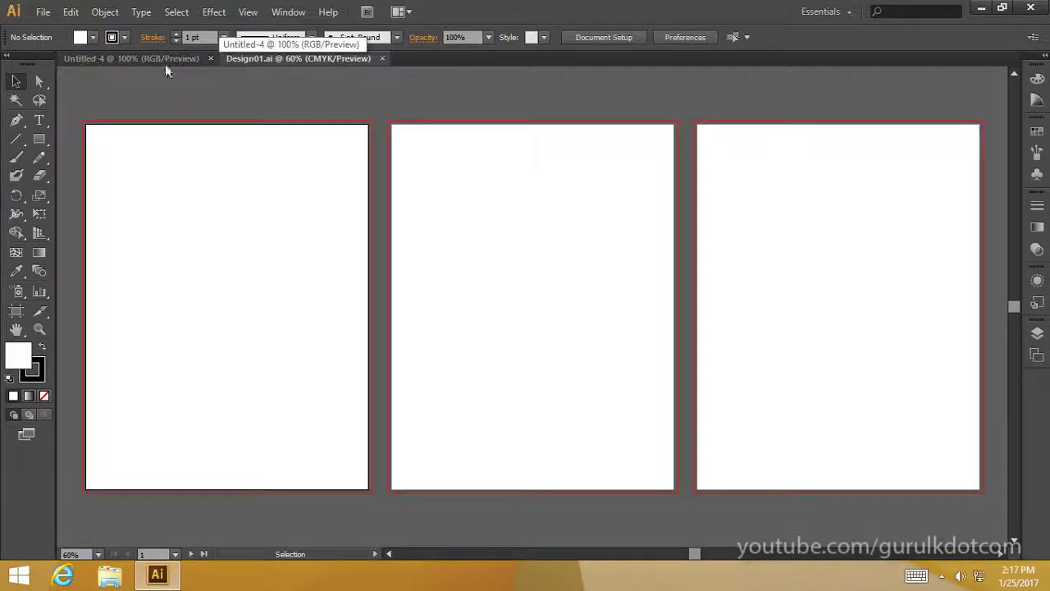
click(151, 58)
click(273, 59)
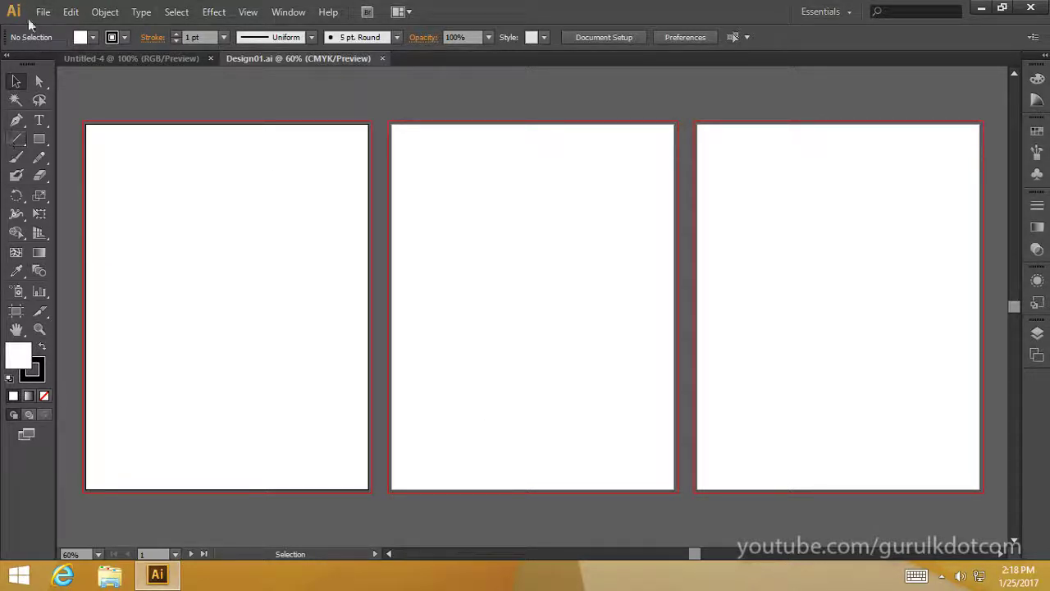
click(101, 57)
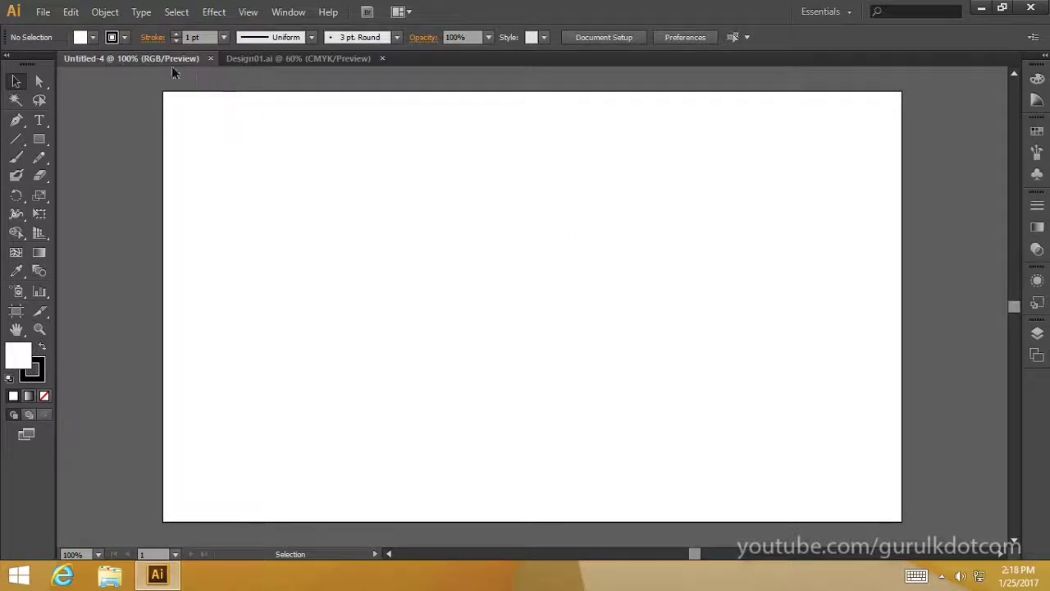
click(252, 59)
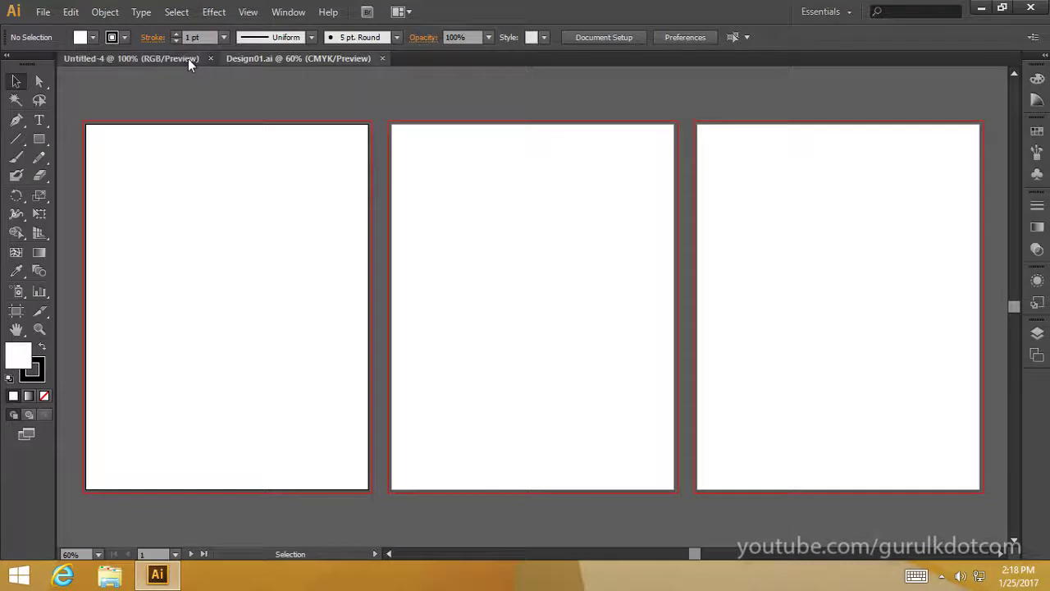
click(188, 58)
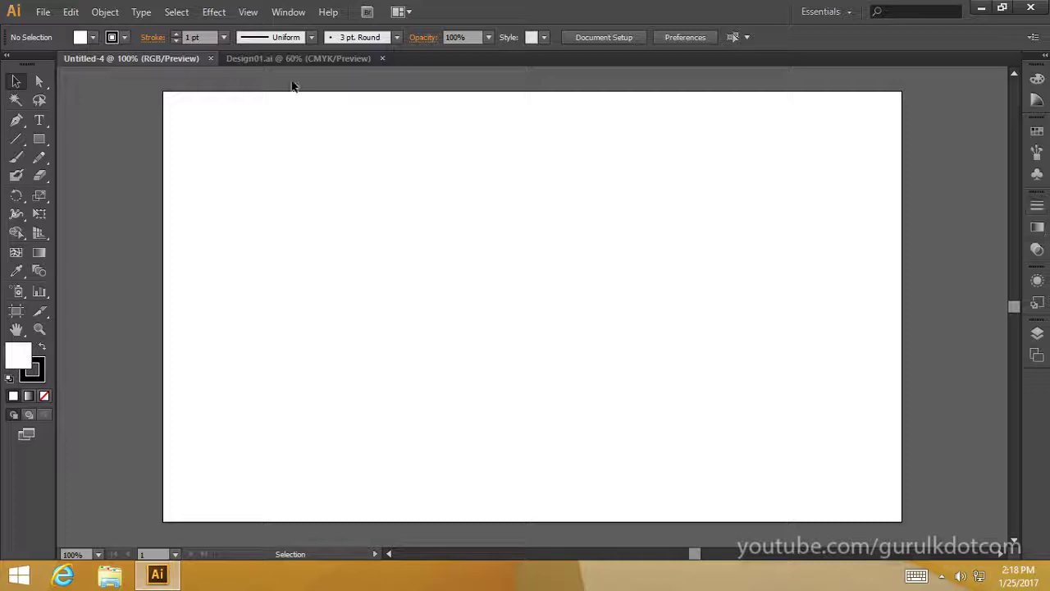
click(263, 58)
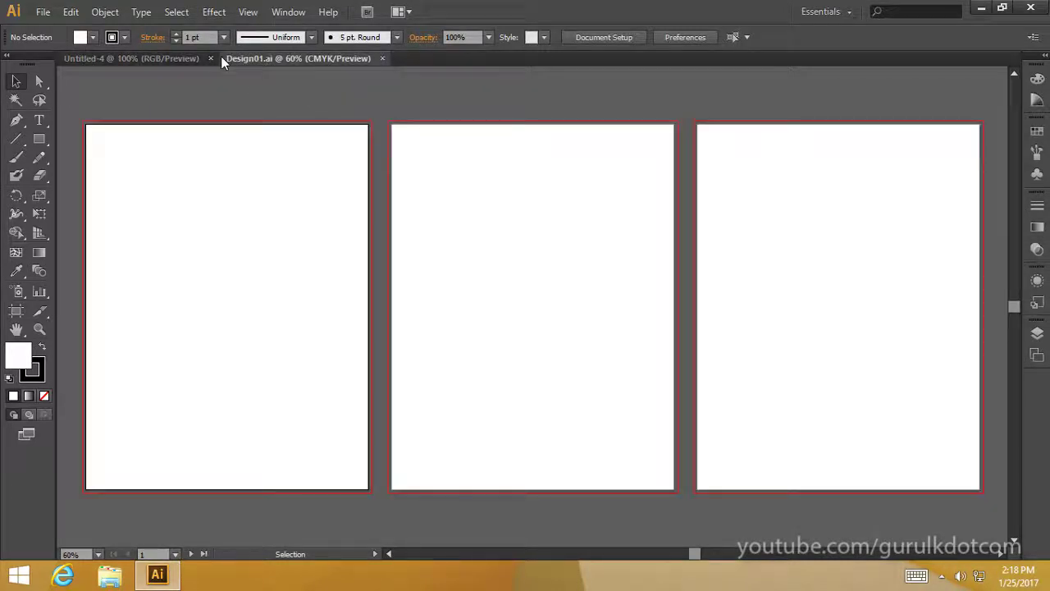
click(182, 58)
click(244, 58)
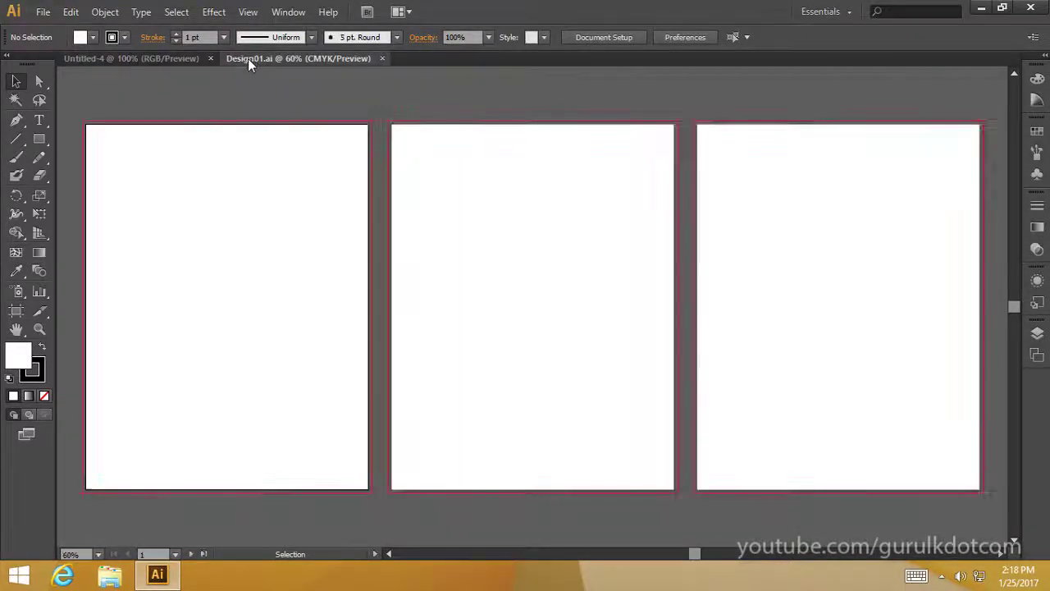
click(171, 59)
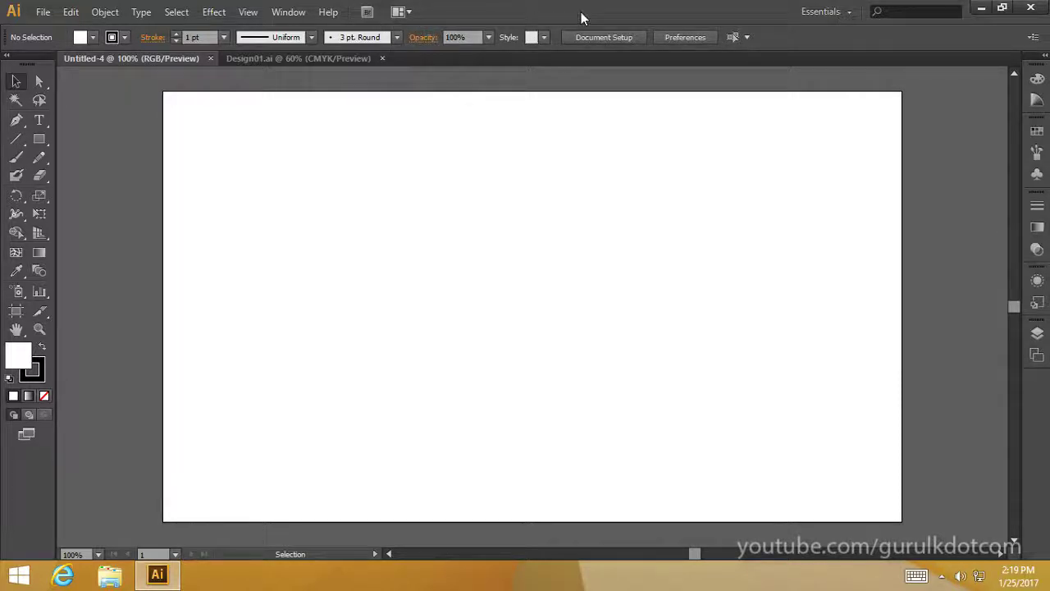
click(849, 13)
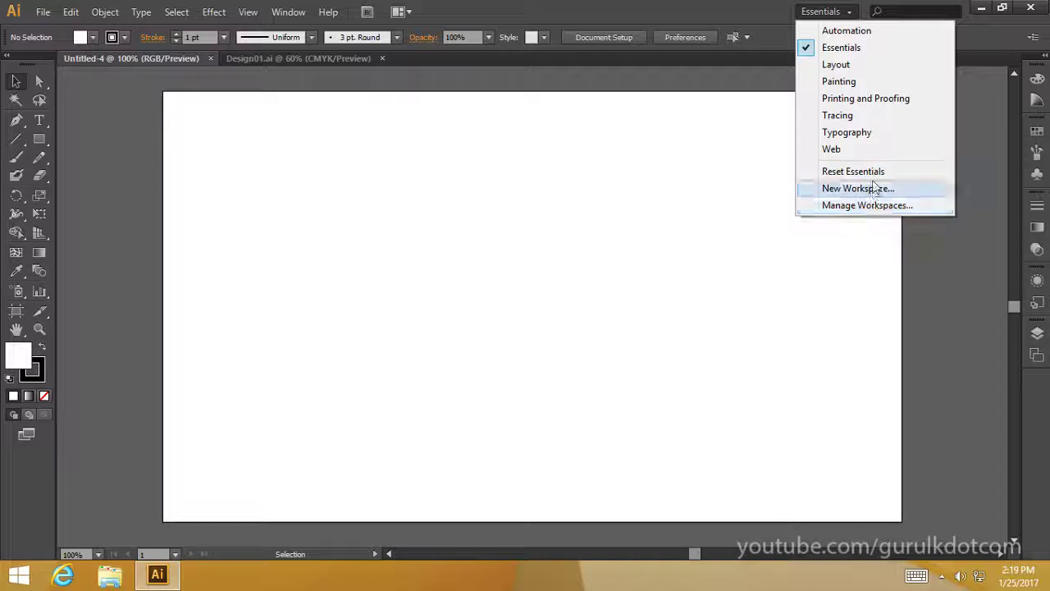
click(767, 18)
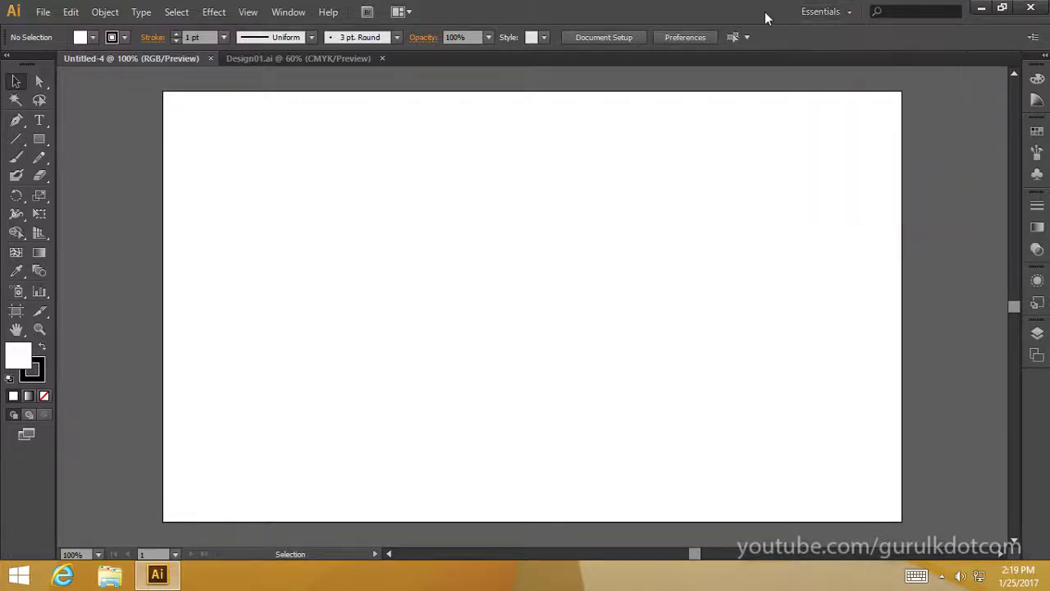
click(408, 14)
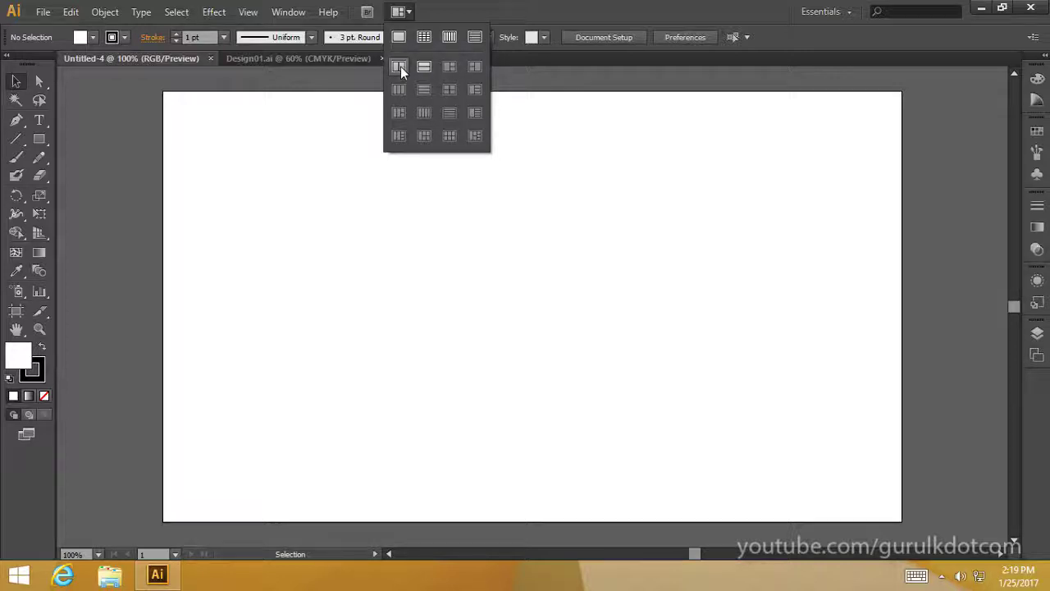
click(400, 66)
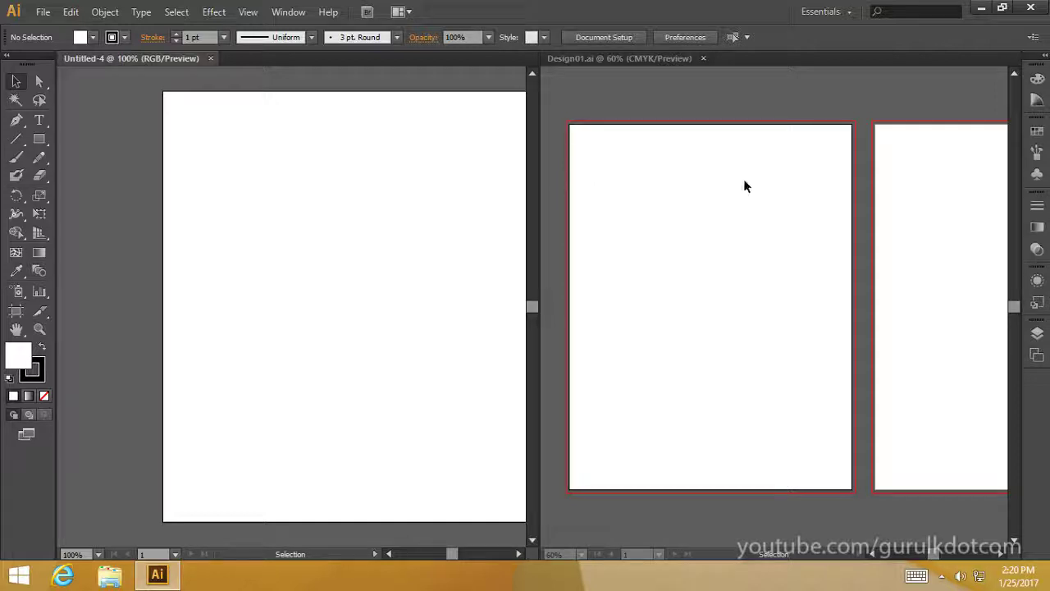
click(399, 11)
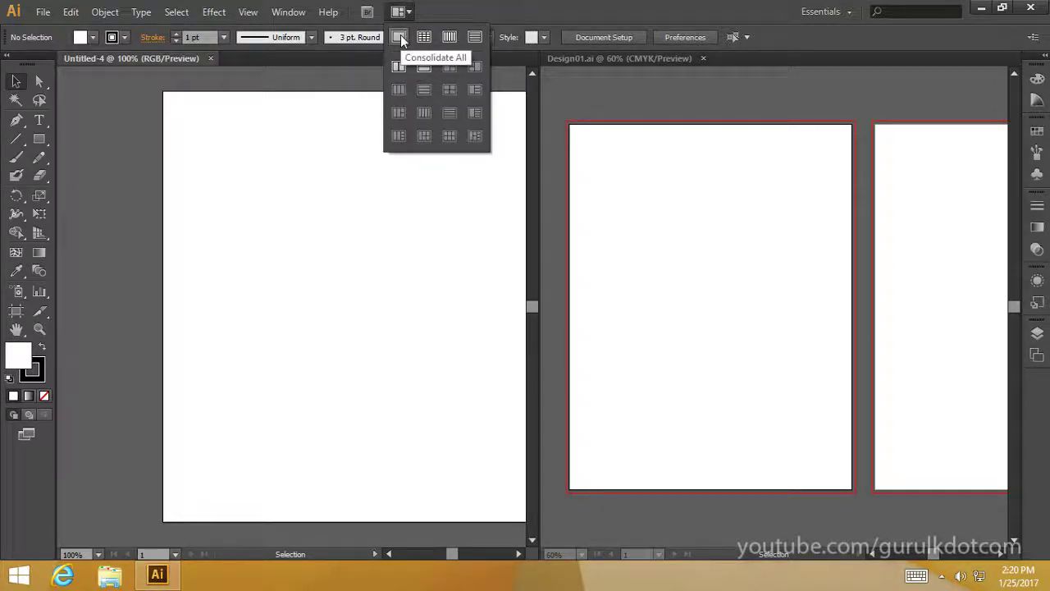
click(400, 37)
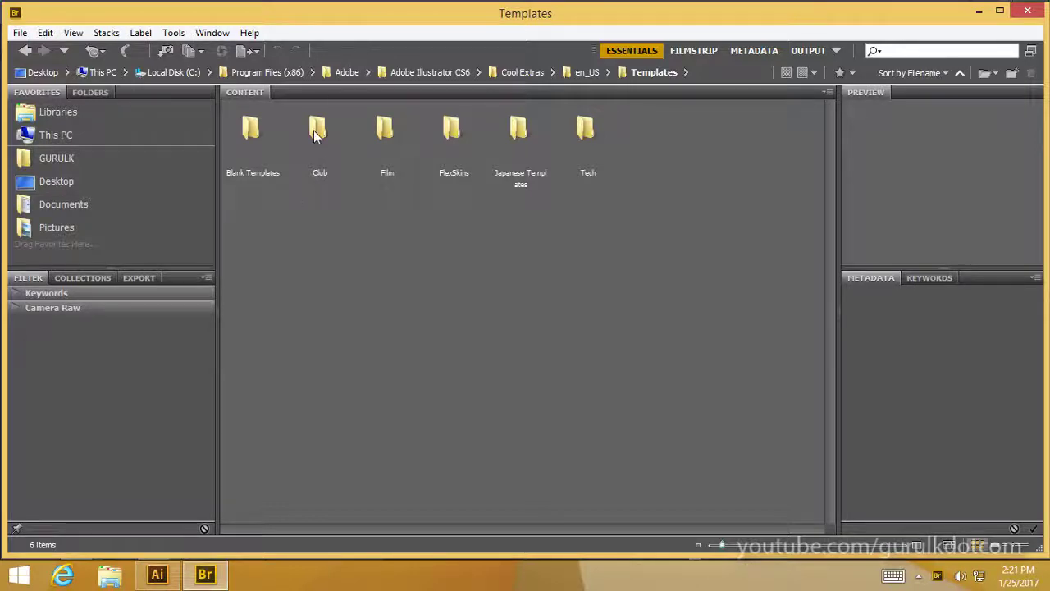
click(50, 205)
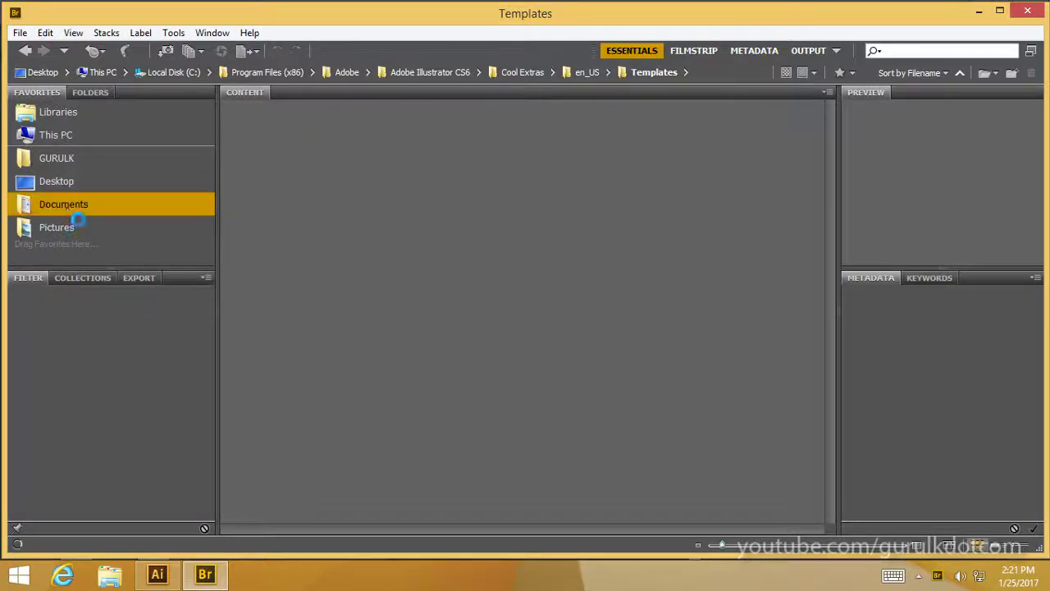
click(303, 140)
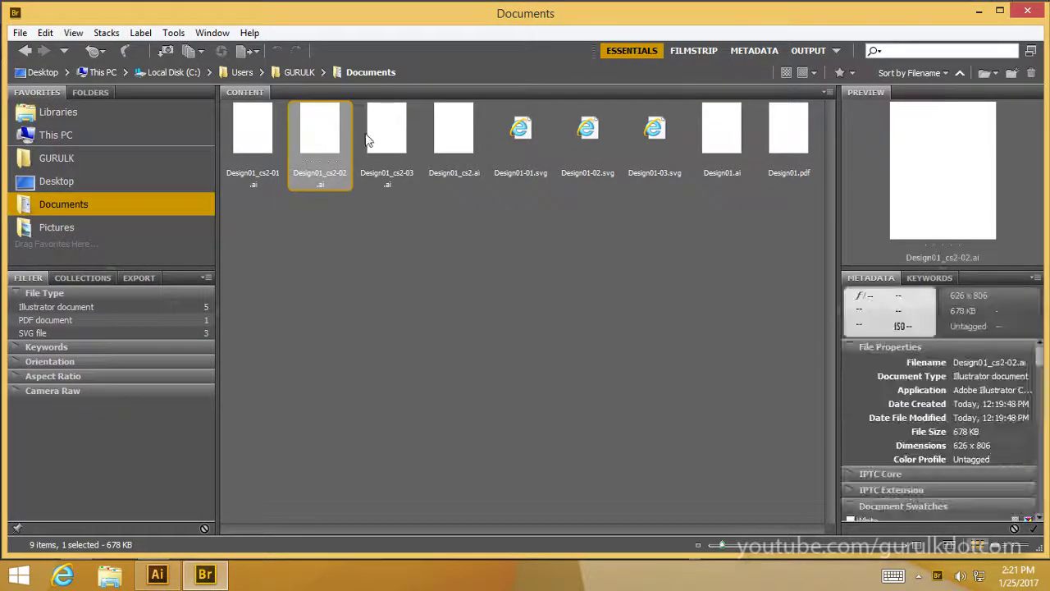
click(373, 138)
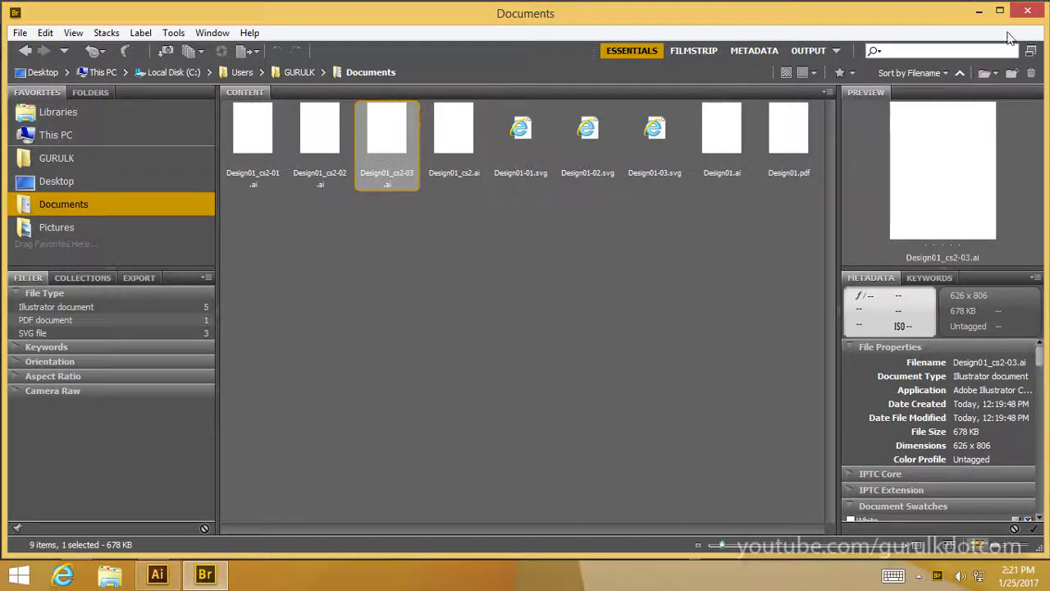
click(1025, 13)
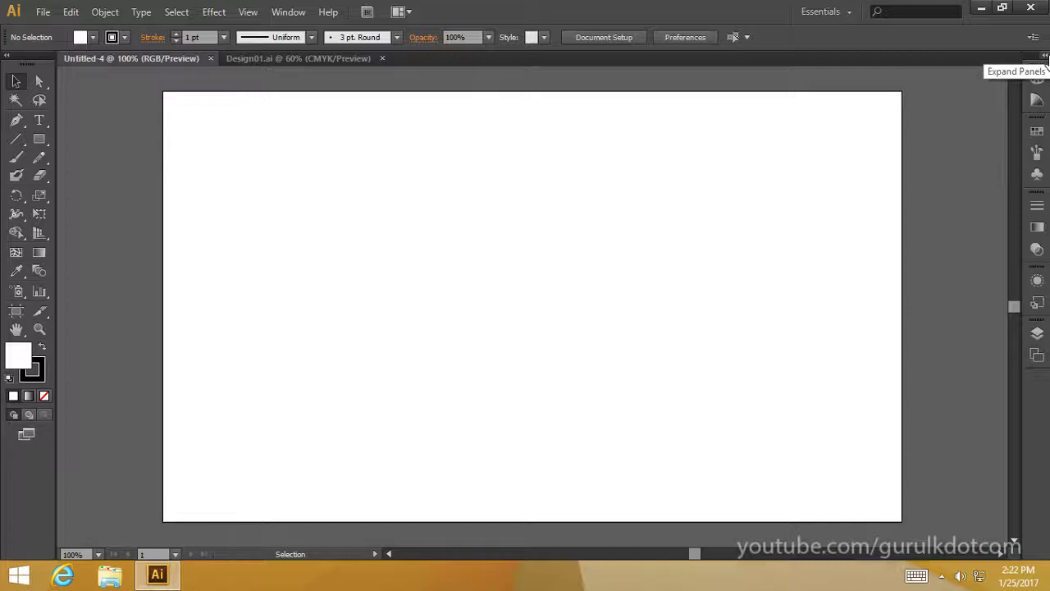
- Expand the right-hand dock and toggle Color and Color Guide, ending on Color Guide
click(1044, 56)
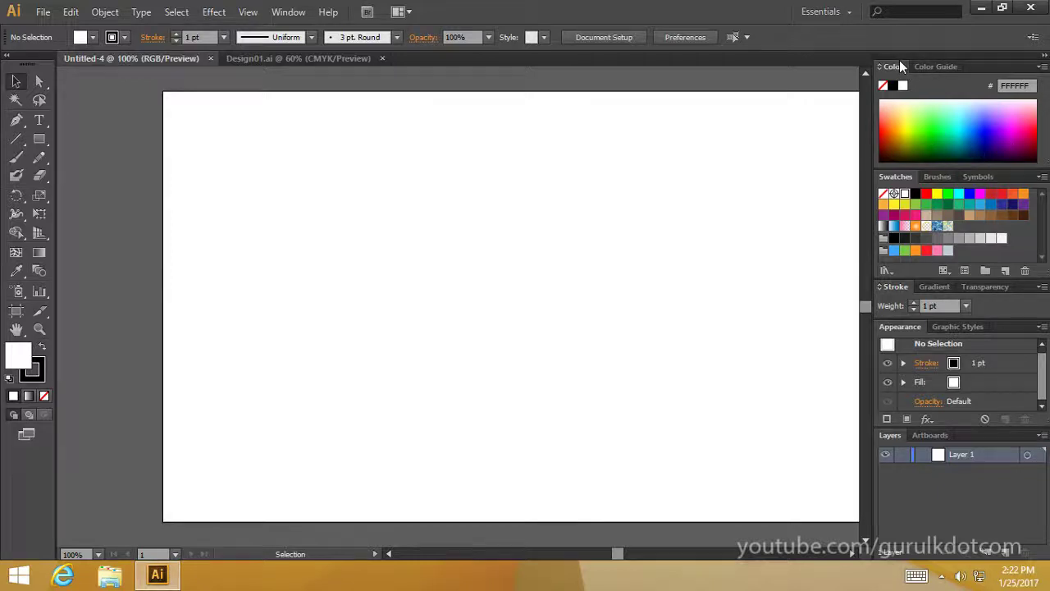
click(945, 67)
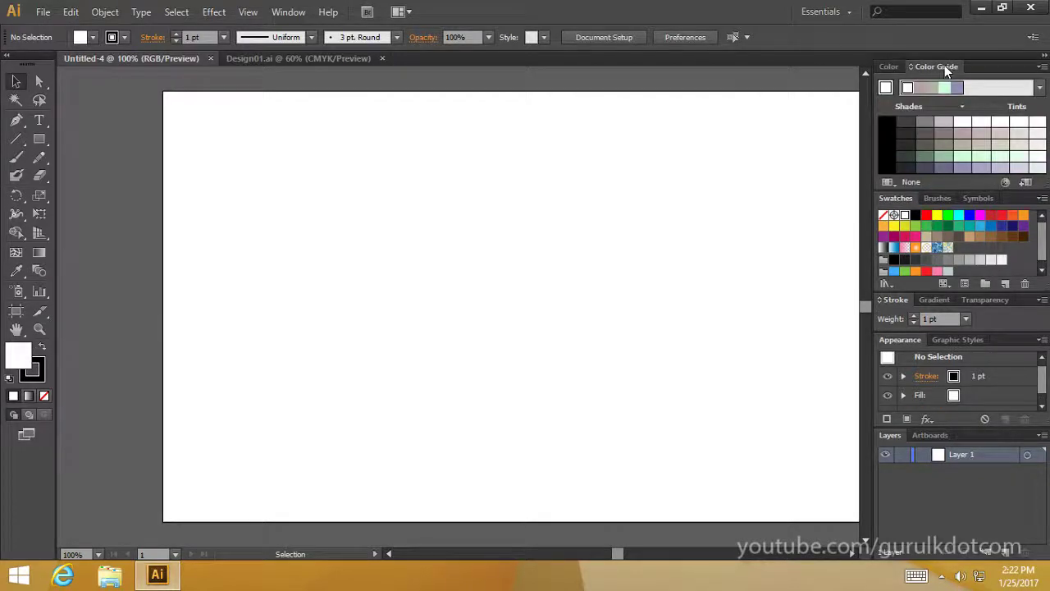
click(887, 67)
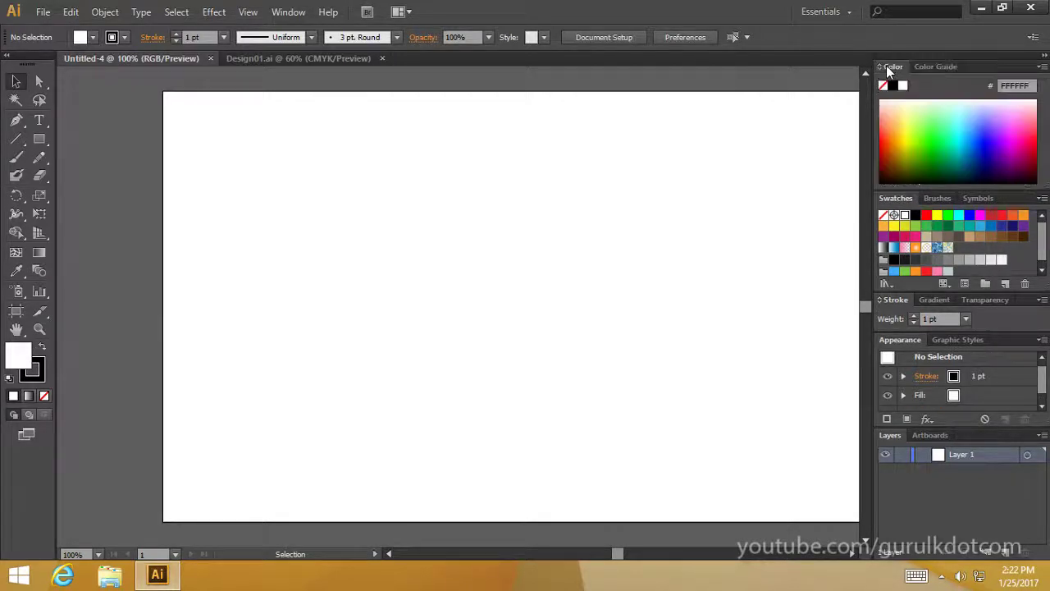
click(932, 66)
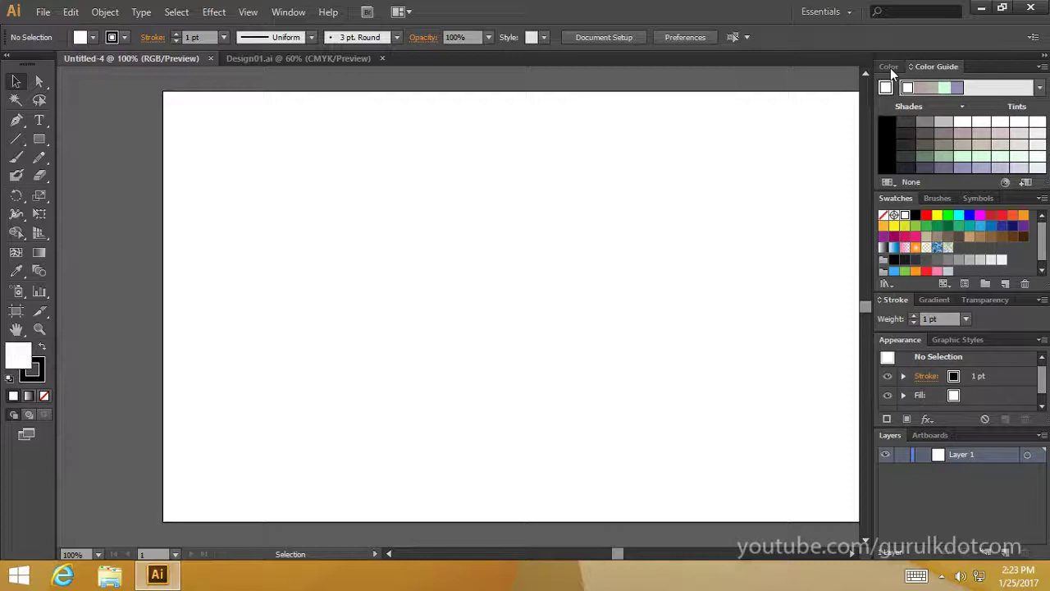
click(889, 66)
click(942, 67)
- Uncheck Live Paint in the Control panel flyout menu and confirm it is off
click(1034, 39)
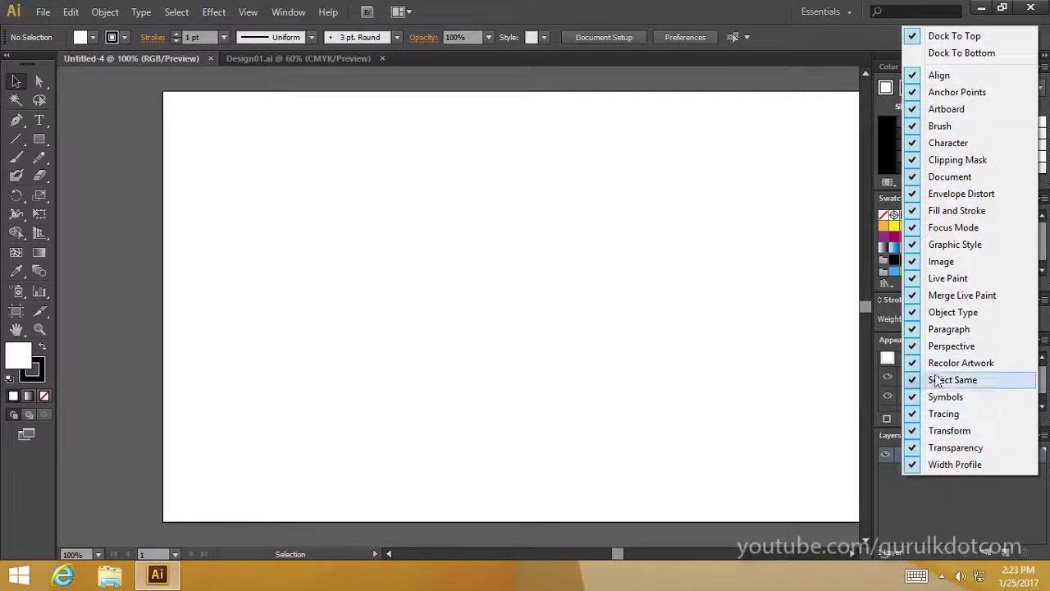
click(943, 280)
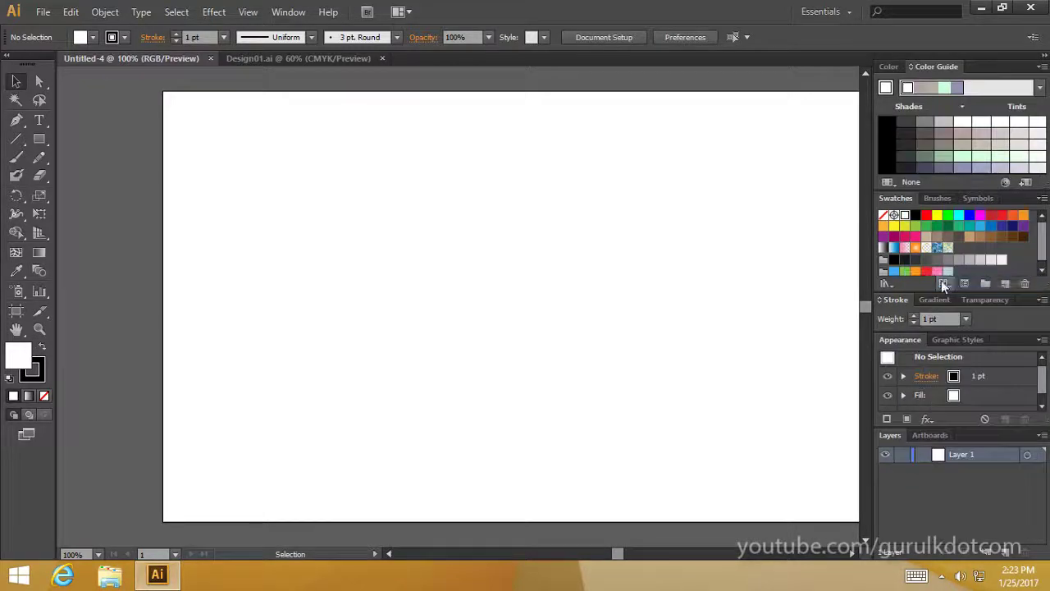
click(1034, 37)
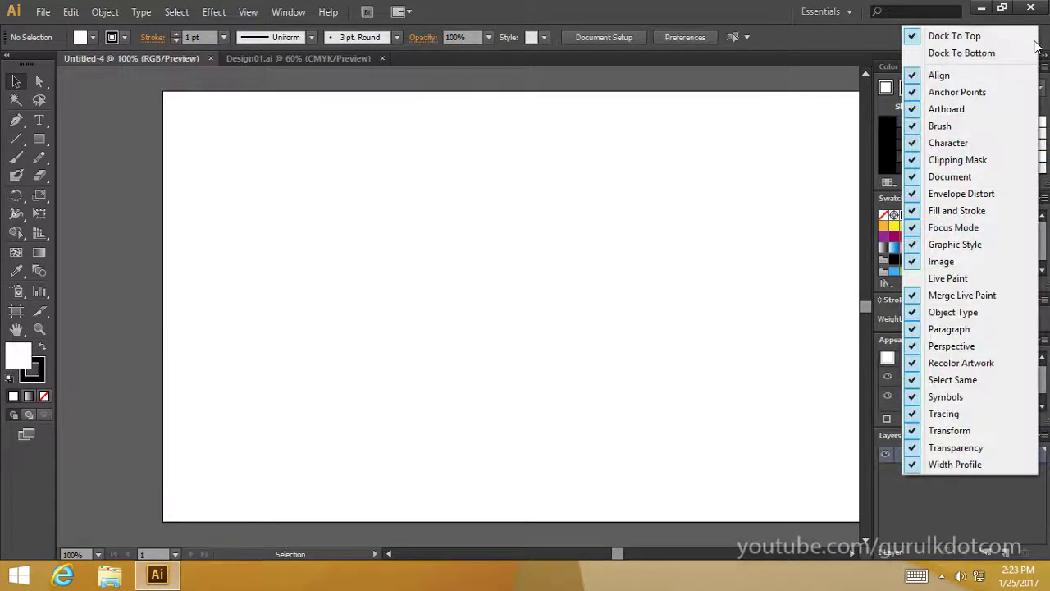
click(954, 280)
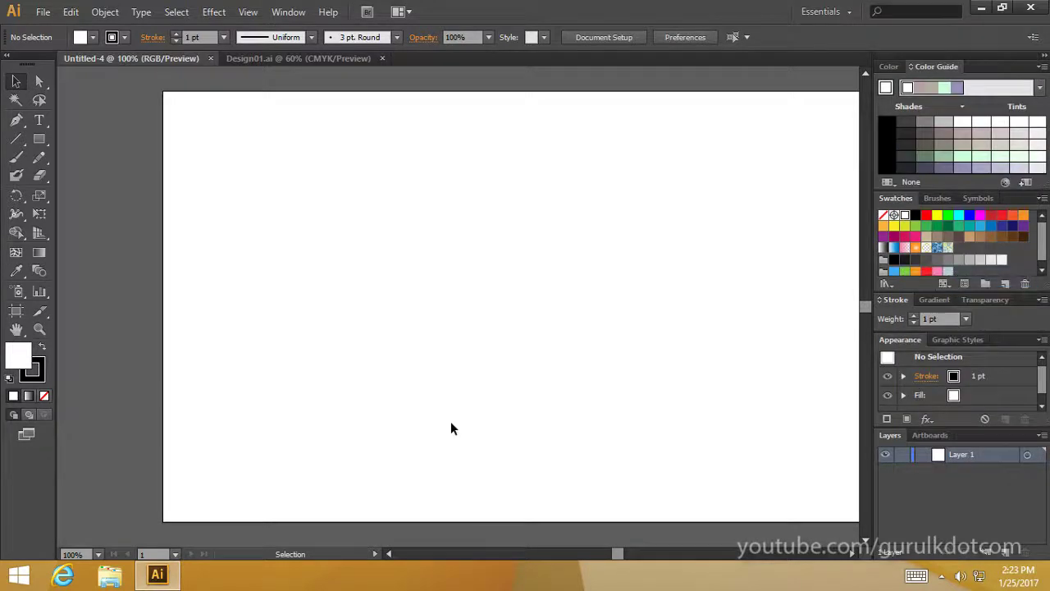
- Float the Color panel, collapse it to a compact bar, then re-dock it beside Color Guide
click(891, 66)
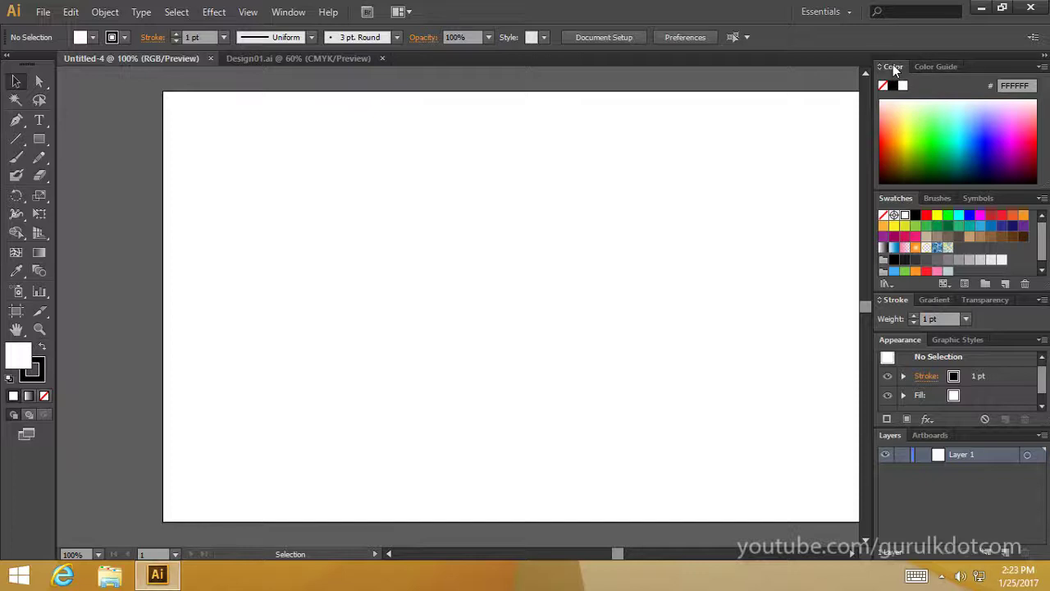
drag(893, 67, 545, 117)
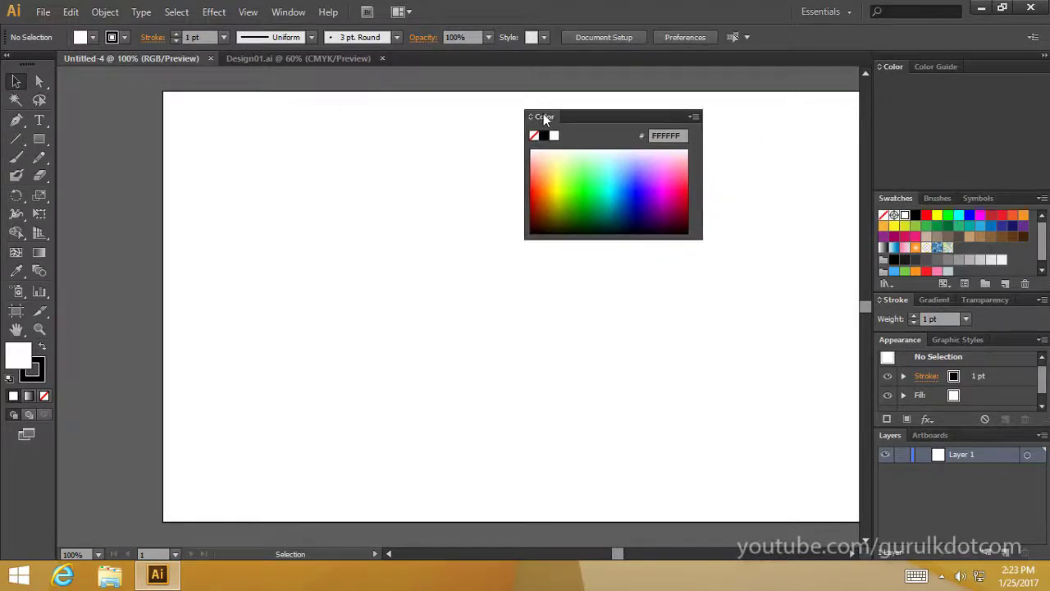
double_click(545, 117)
mouse_move(544, 119)
mouse_down()
mouse_move(628, 133)
mouse_move(602, 133)
mouse_up()
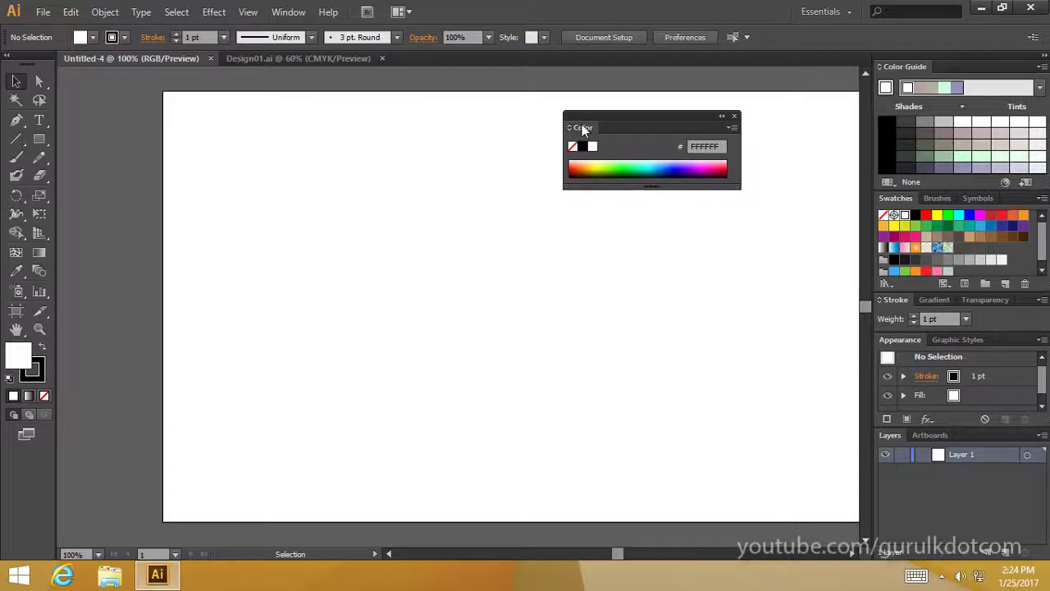
mouse_move(580, 115)
mouse_down()
mouse_move(638, 119)
mouse_move(938, 68)
mouse_up()
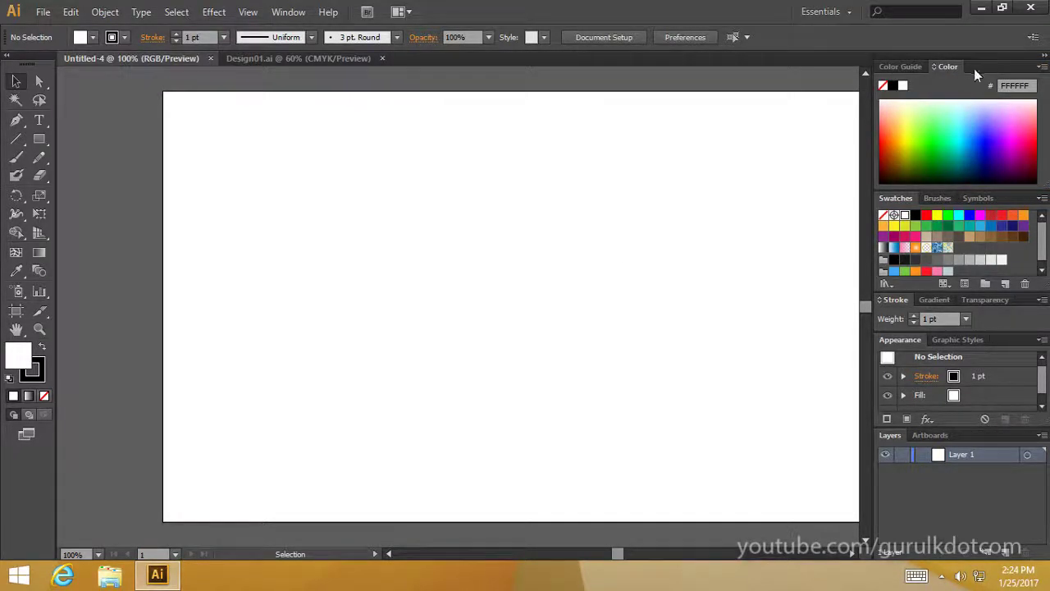
- Open the Window menu to see which panels are shown
click(278, 12)
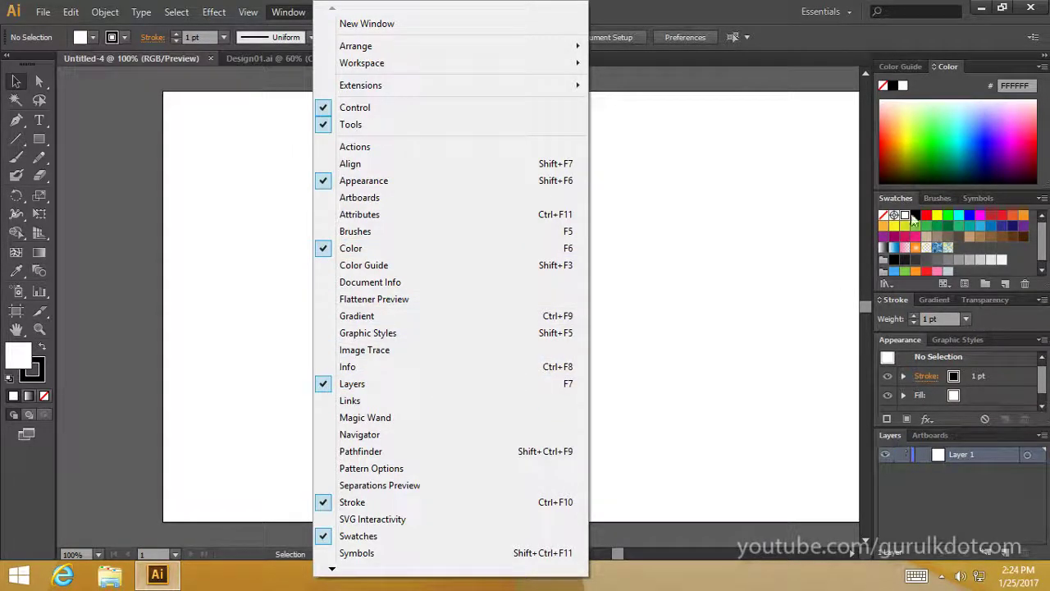
- Dock the Info and Navigator panels below Layers, then close Design01.ai
click(366, 371)
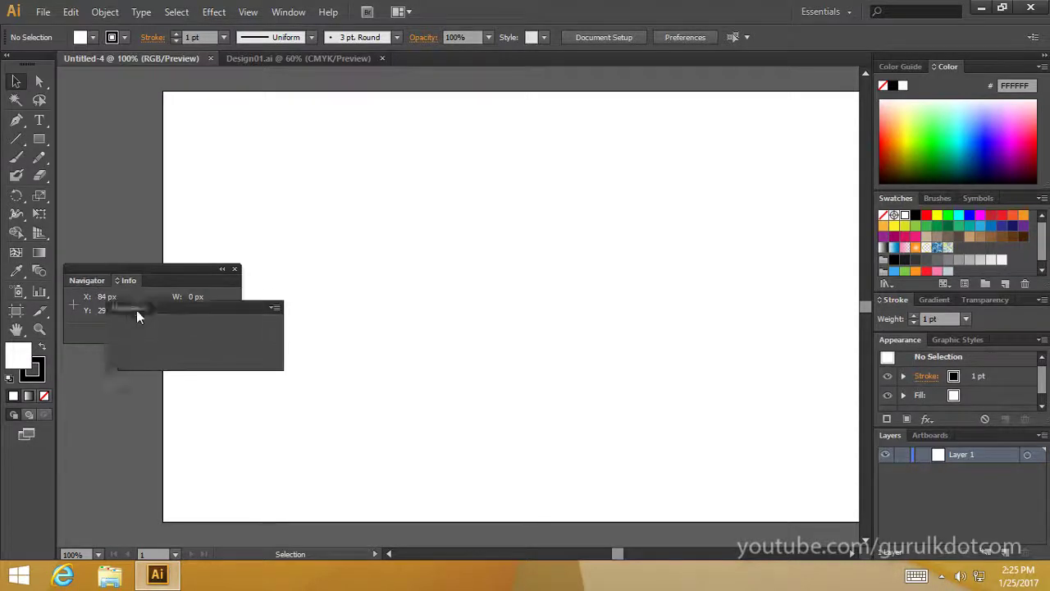
mouse_move(89, 283)
mouse_down()
mouse_move(139, 282)
mouse_move(279, 326)
mouse_move(680, 352)
mouse_move(897, 478)
mouse_move(923, 482)
mouse_move(870, 475)
mouse_up()
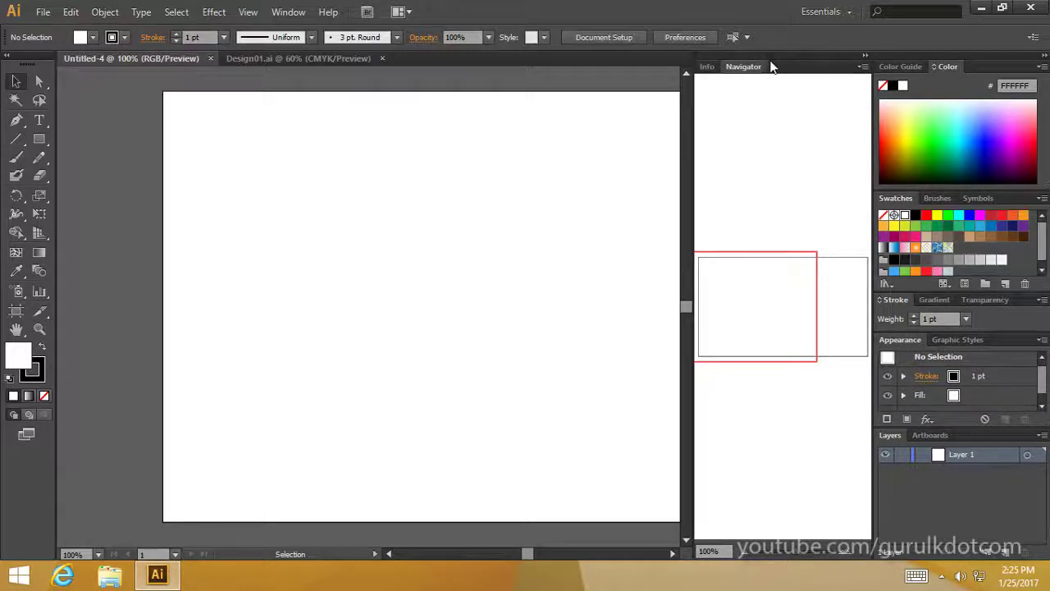
drag(783, 70, 940, 220)
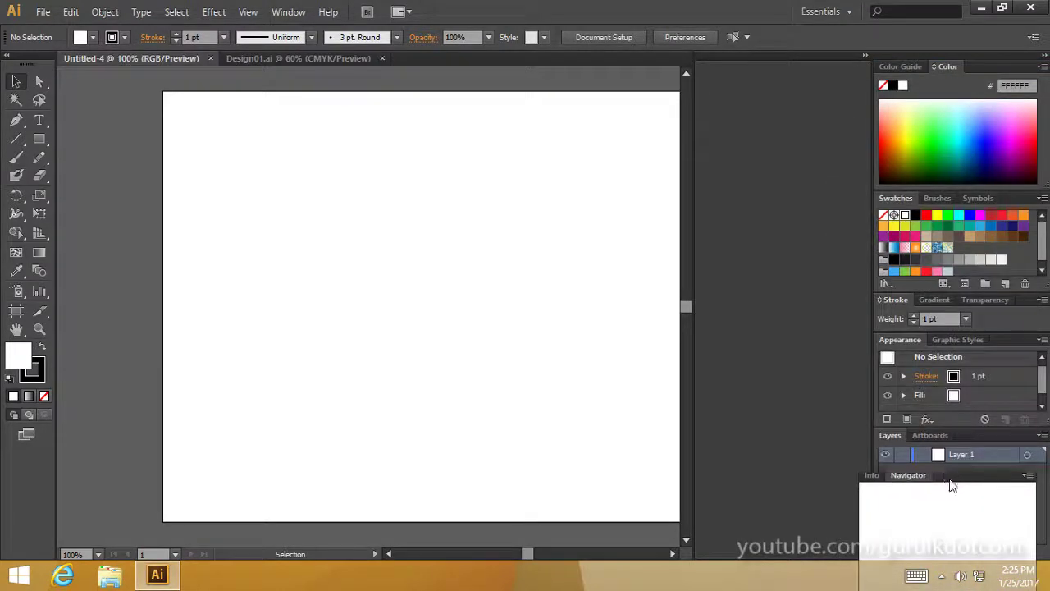
drag(940, 219, 963, 562)
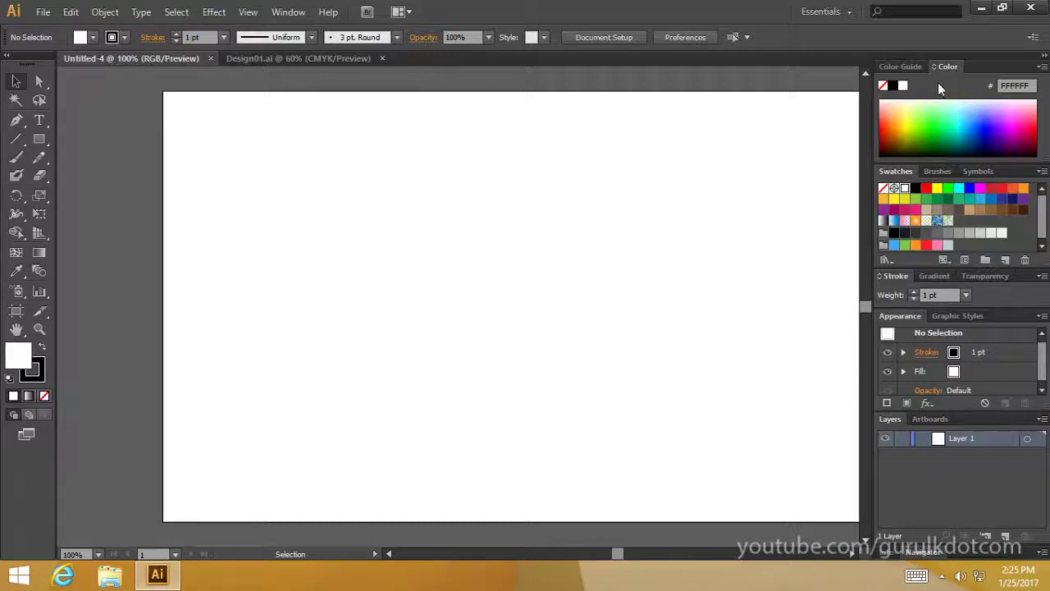
click(925, 551)
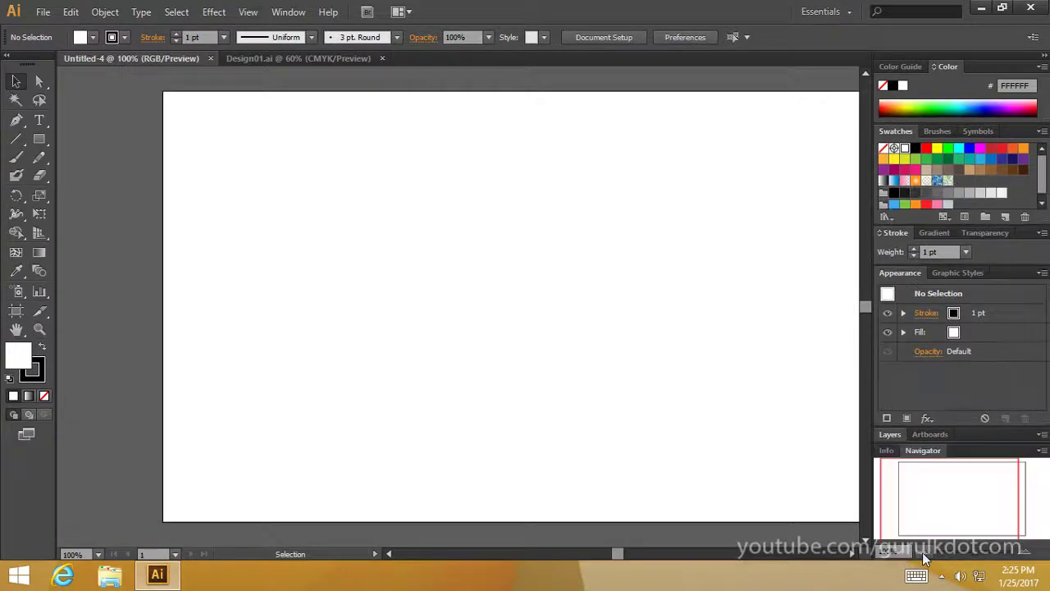
click(888, 450)
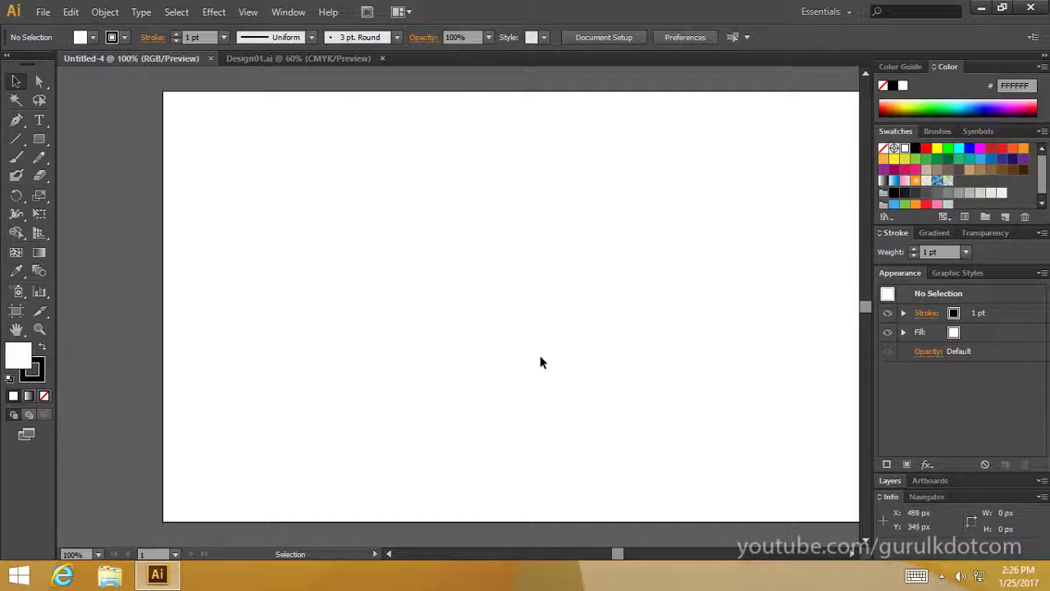
click(381, 58)
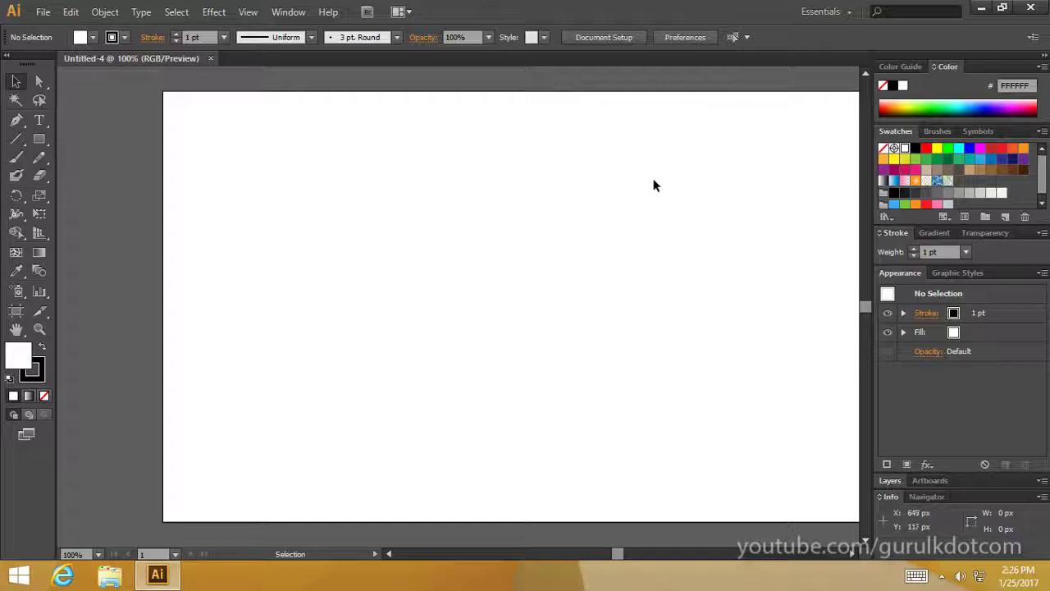
click(851, 13)
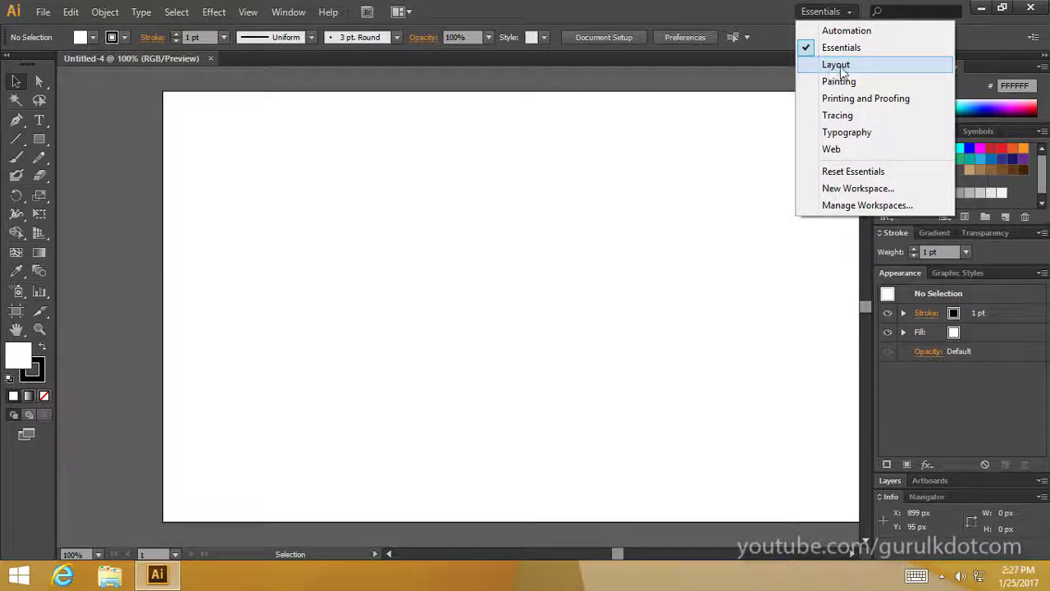
click(839, 66)
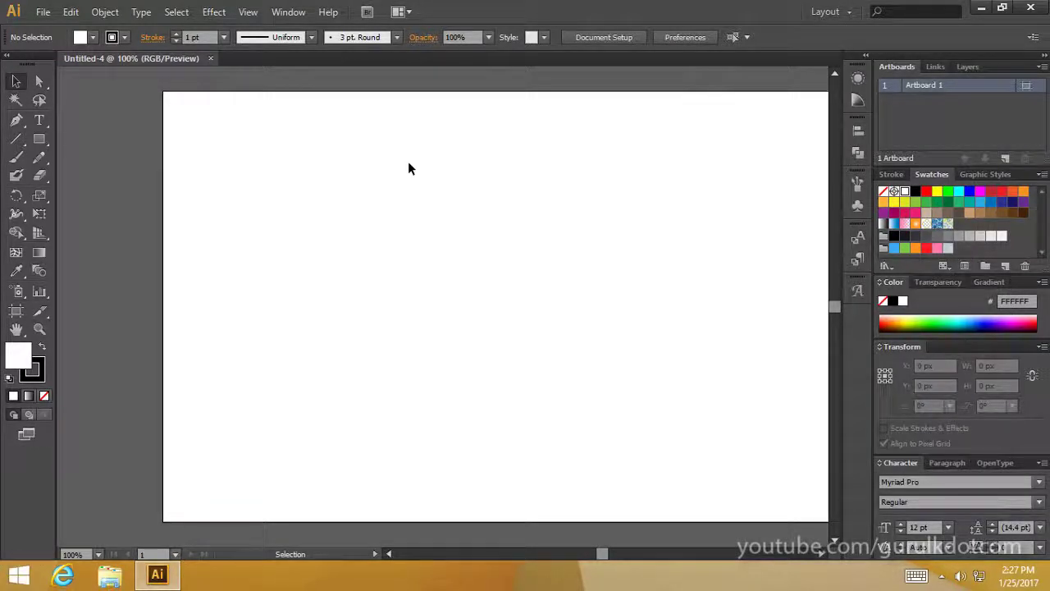
click(824, 11)
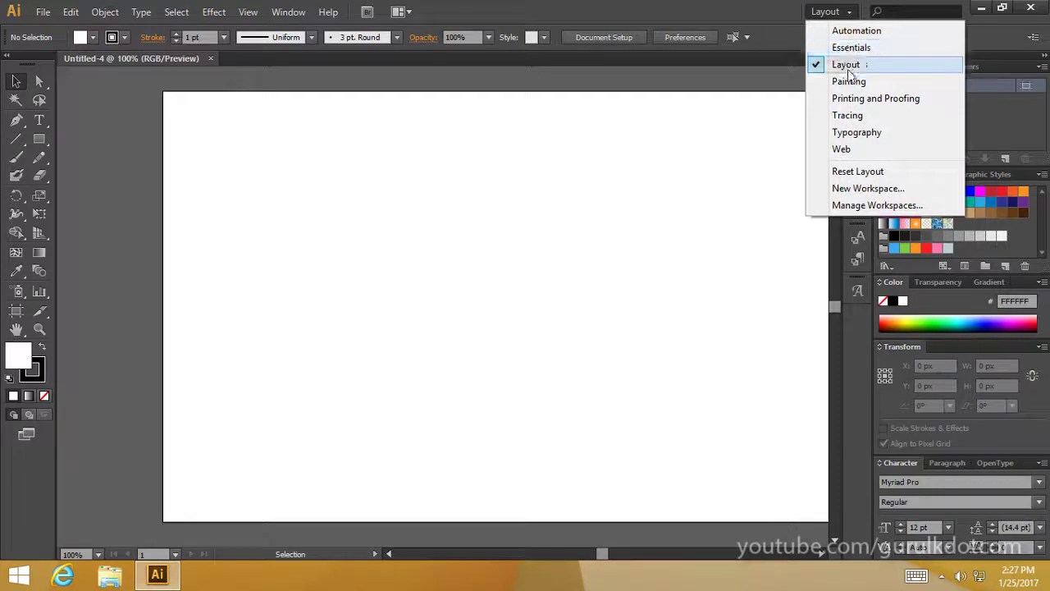
click(847, 115)
click(828, 12)
click(857, 132)
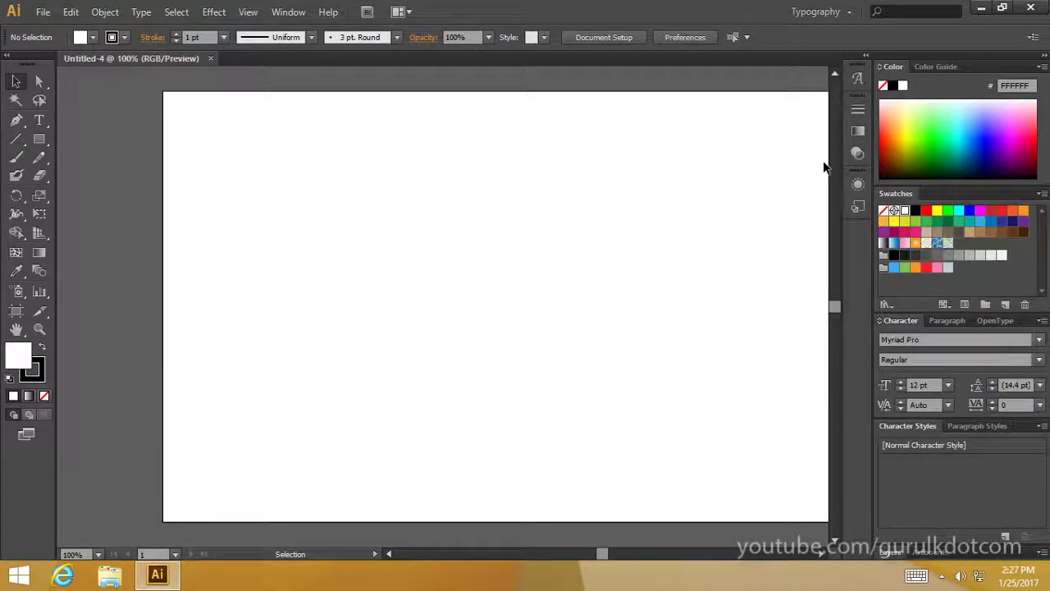
click(821, 11)
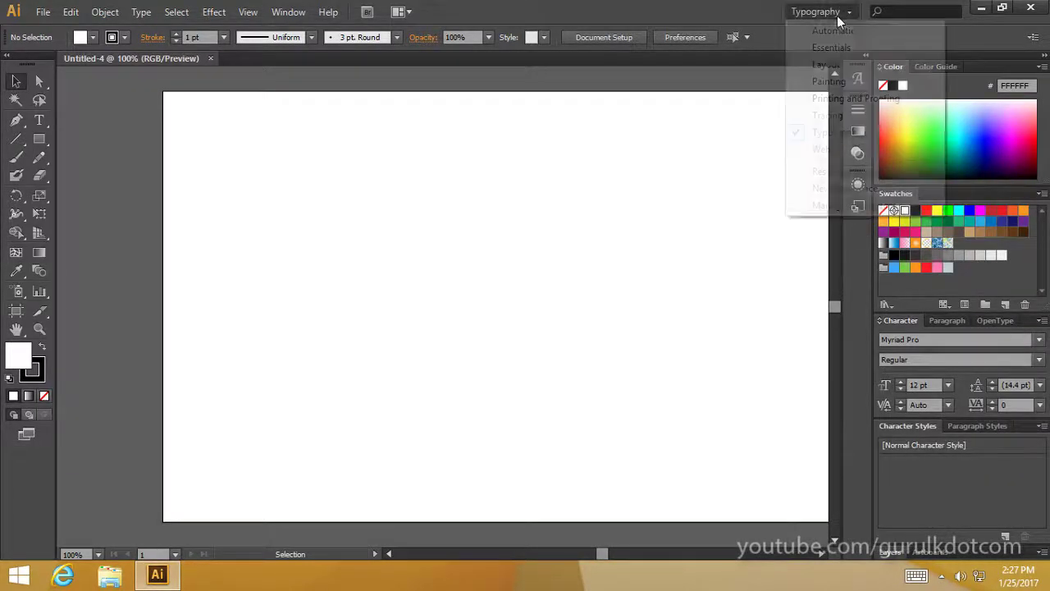
click(830, 48)
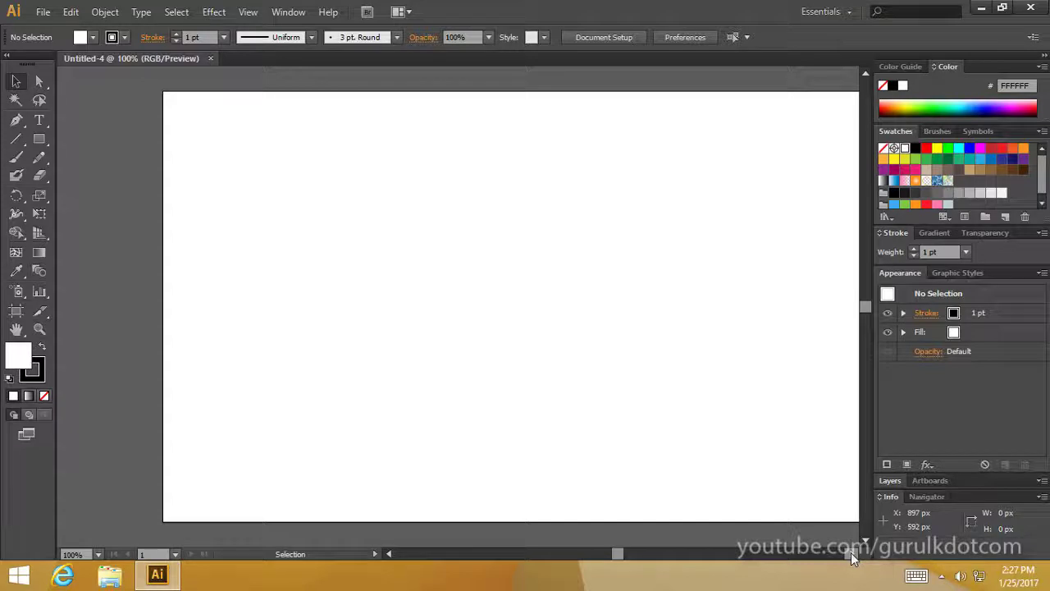
click(1033, 36)
click(915, 36)
click(1034, 37)
click(950, 75)
click(1033, 37)
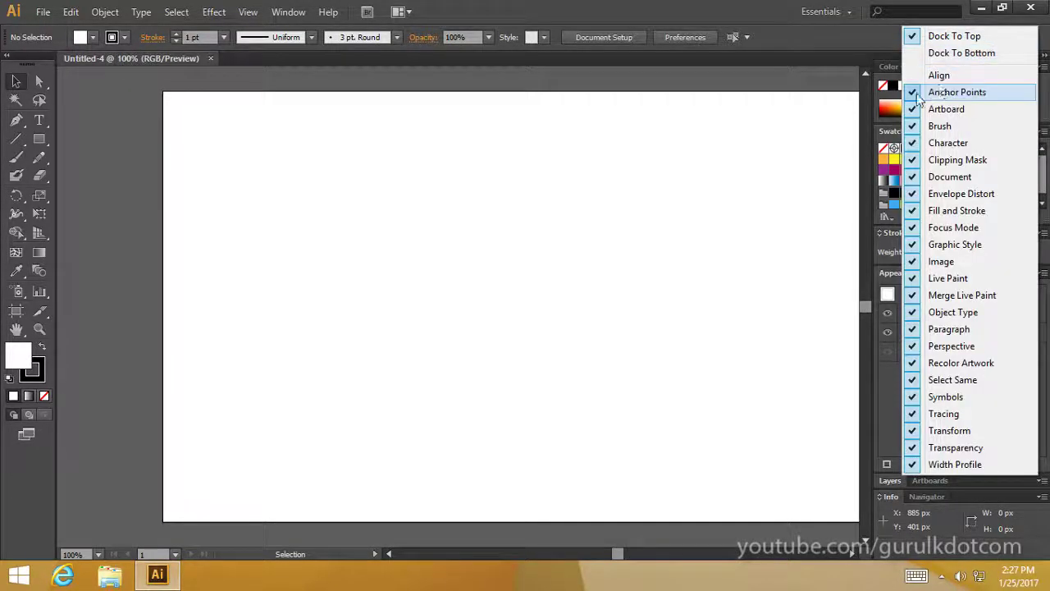
click(913, 278)
click(1033, 37)
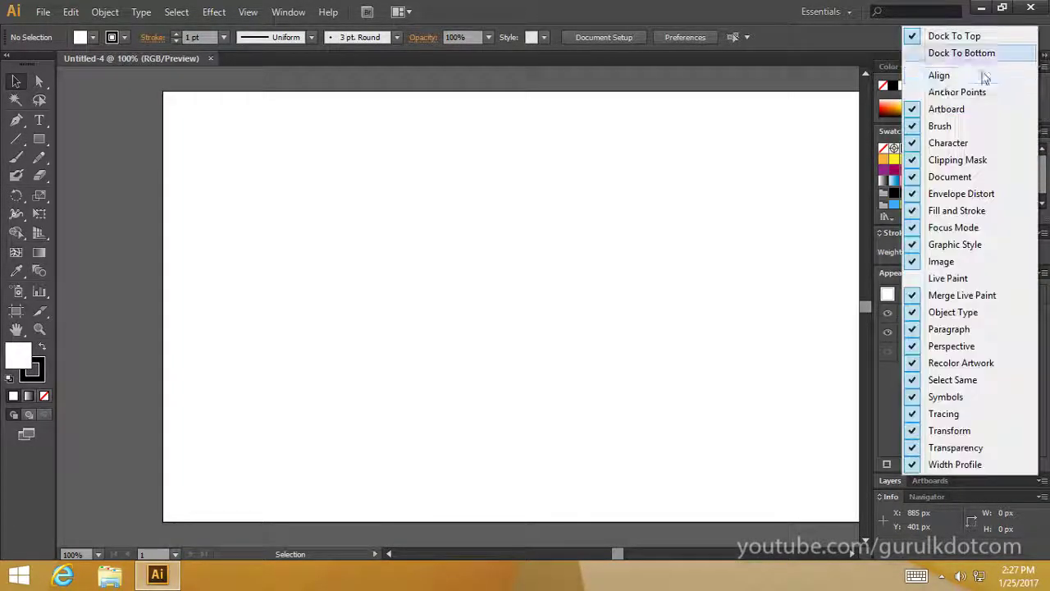
click(951, 111)
click(1033, 37)
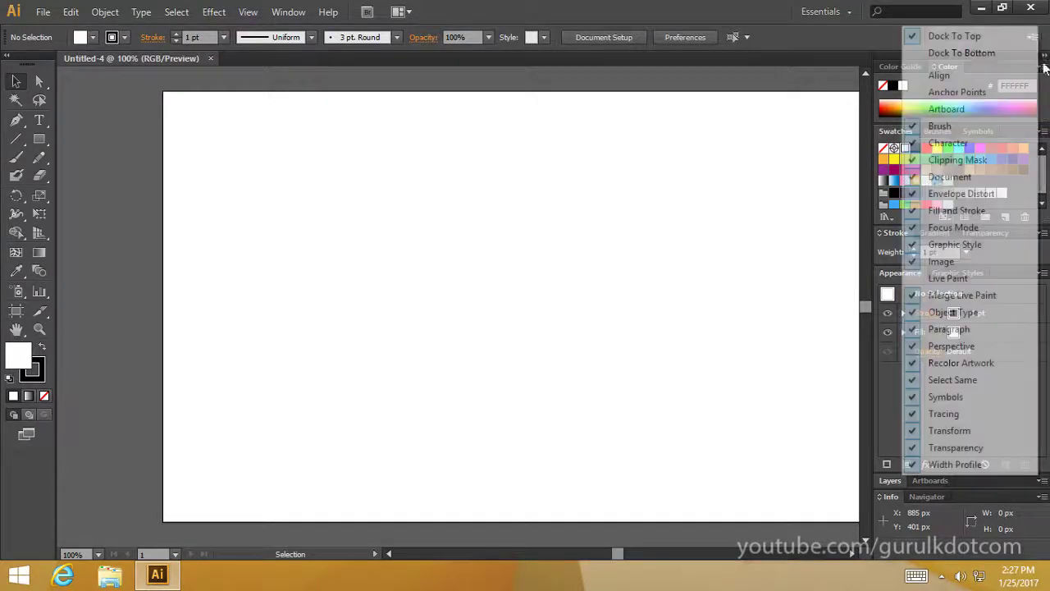
click(935, 126)
click(1034, 37)
click(939, 74)
click(1034, 37)
click(945, 93)
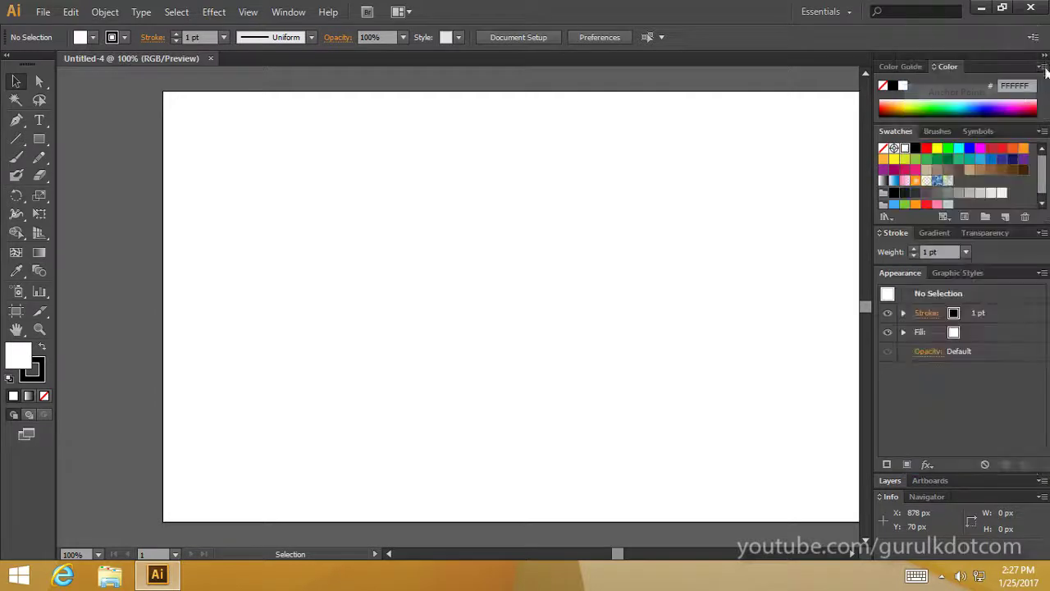
click(1034, 36)
click(946, 110)
click(1033, 36)
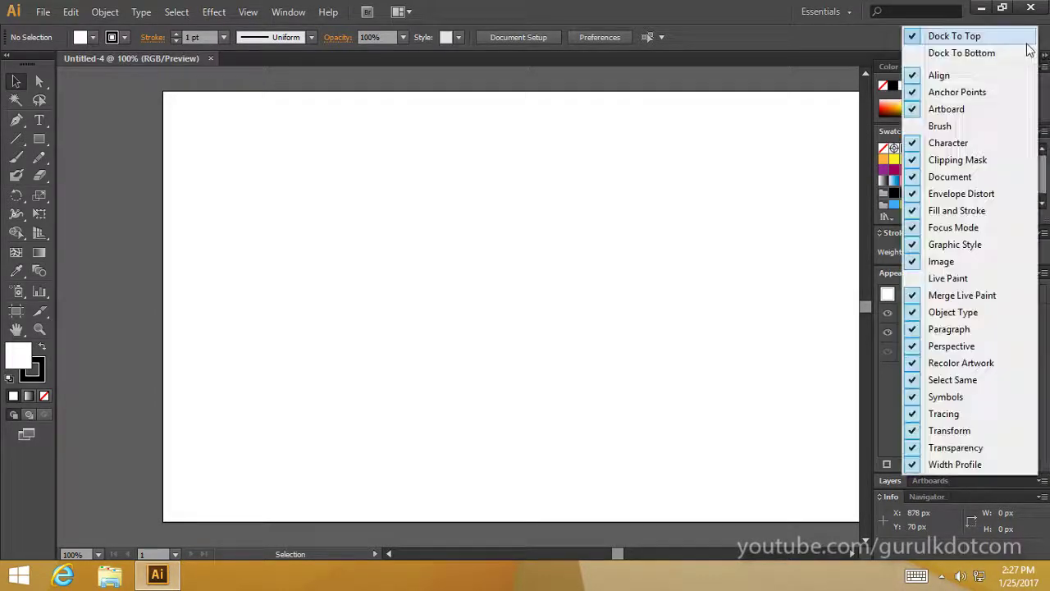
click(935, 125)
click(1034, 37)
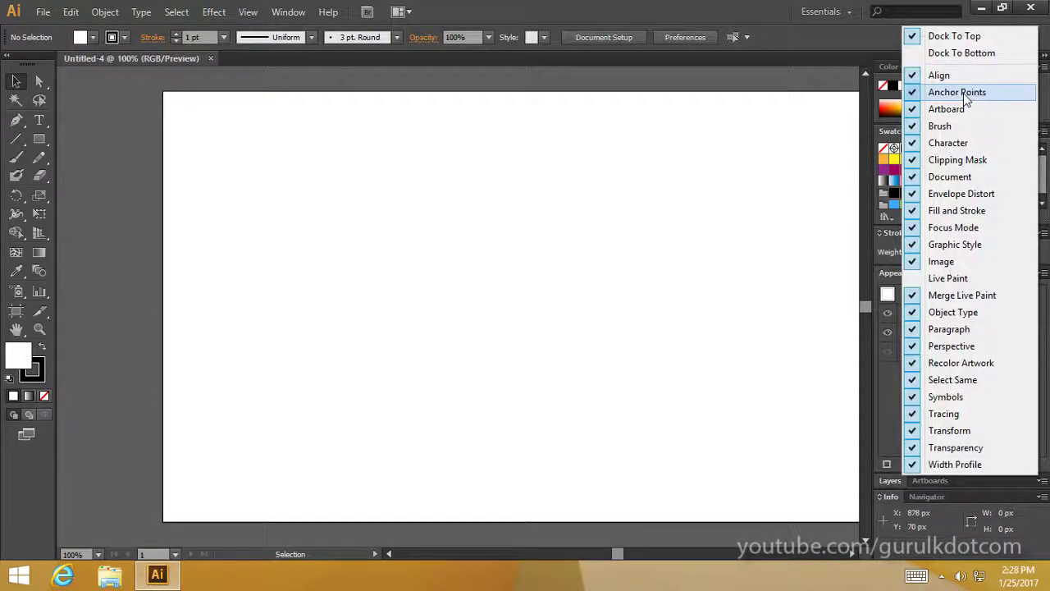
click(947, 278)
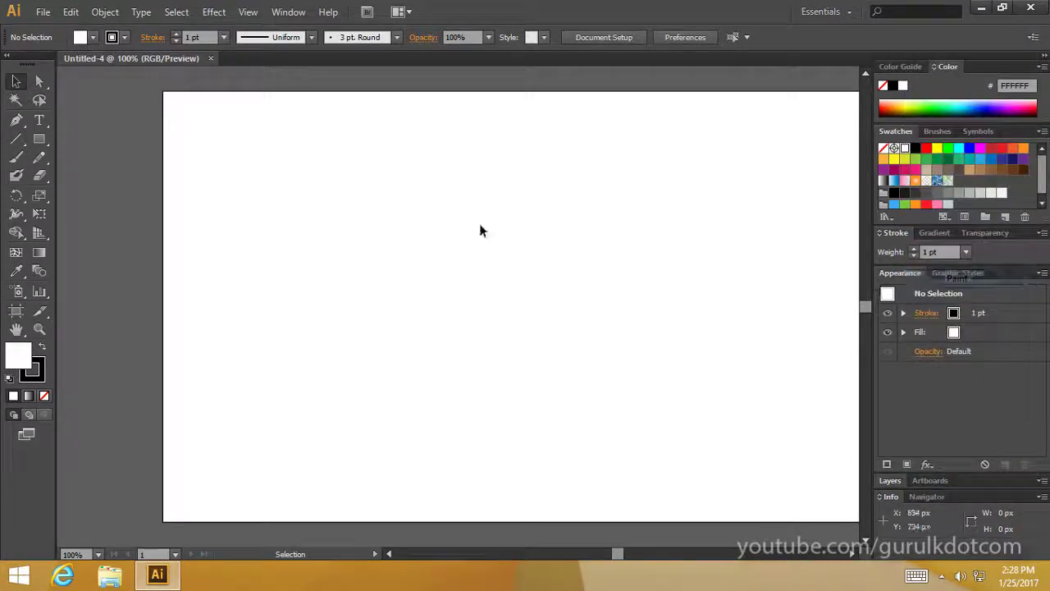
click(1034, 37)
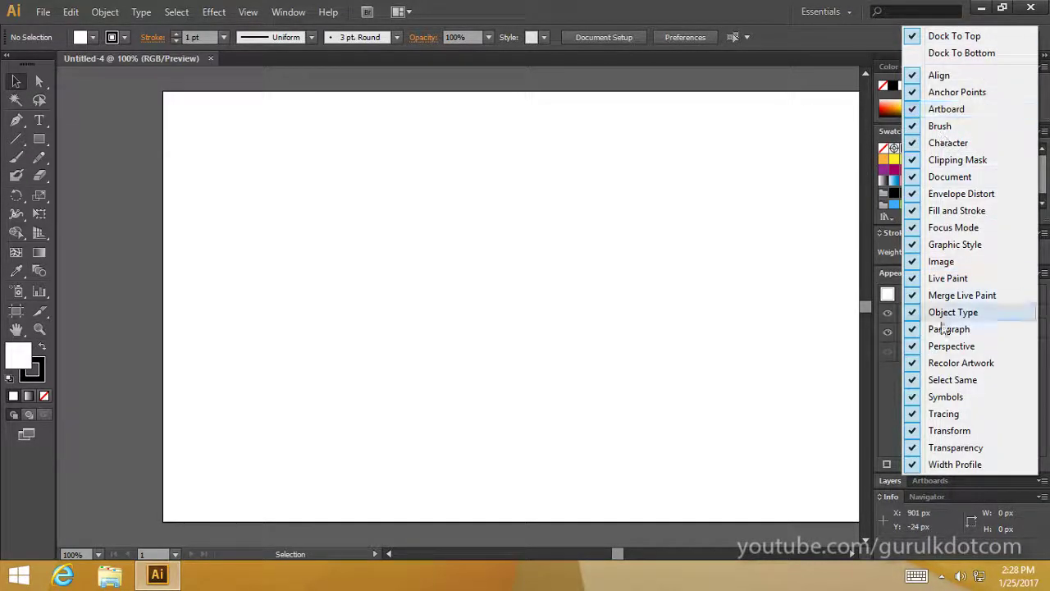
click(685, 18)
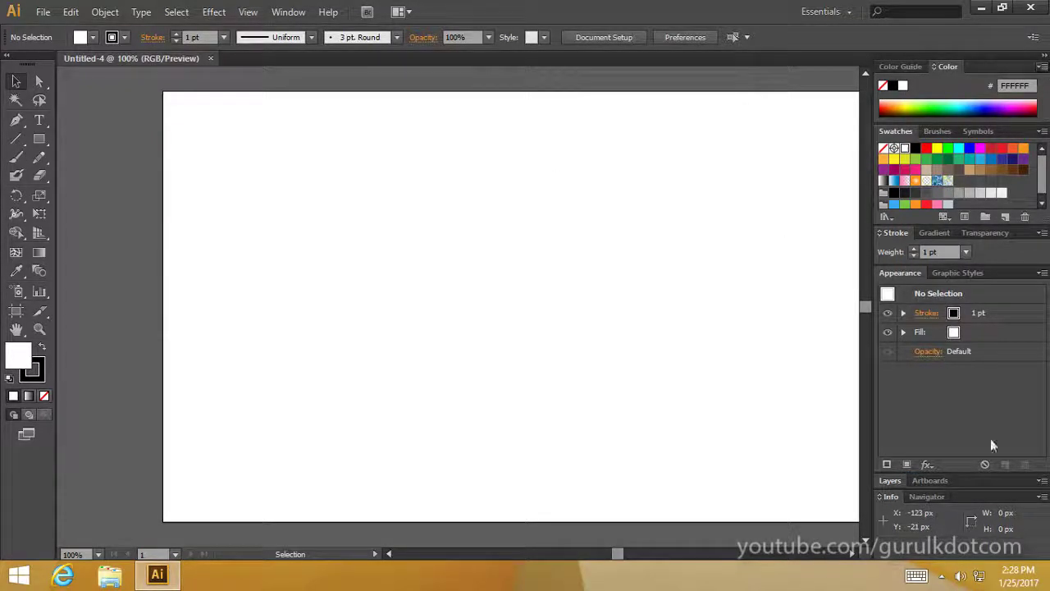
- Show the Character panel from Window > Type and dock its group at the left edge
click(288, 11)
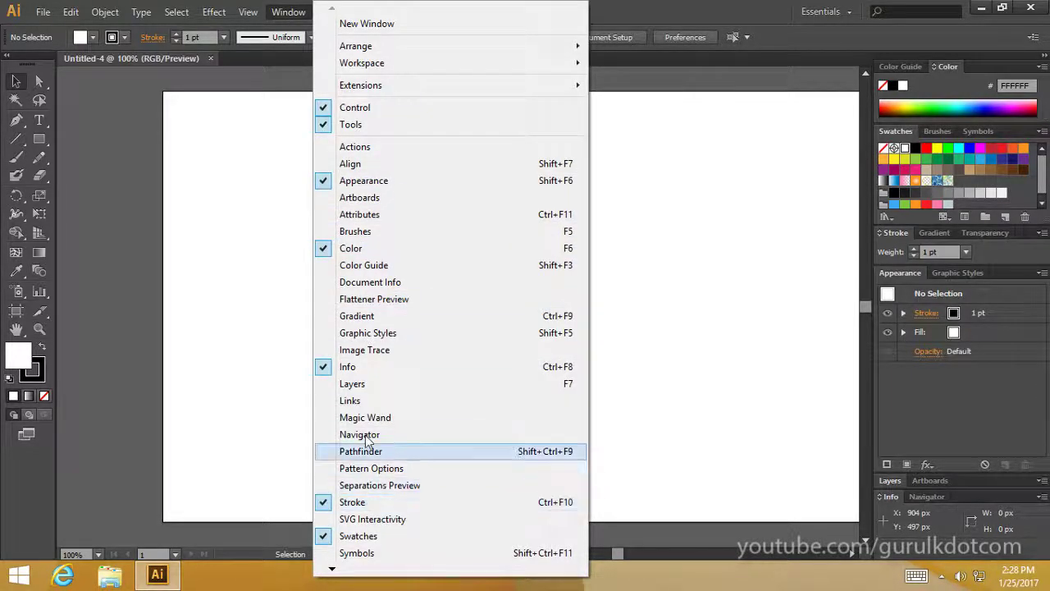
mouse_move(331, 568)
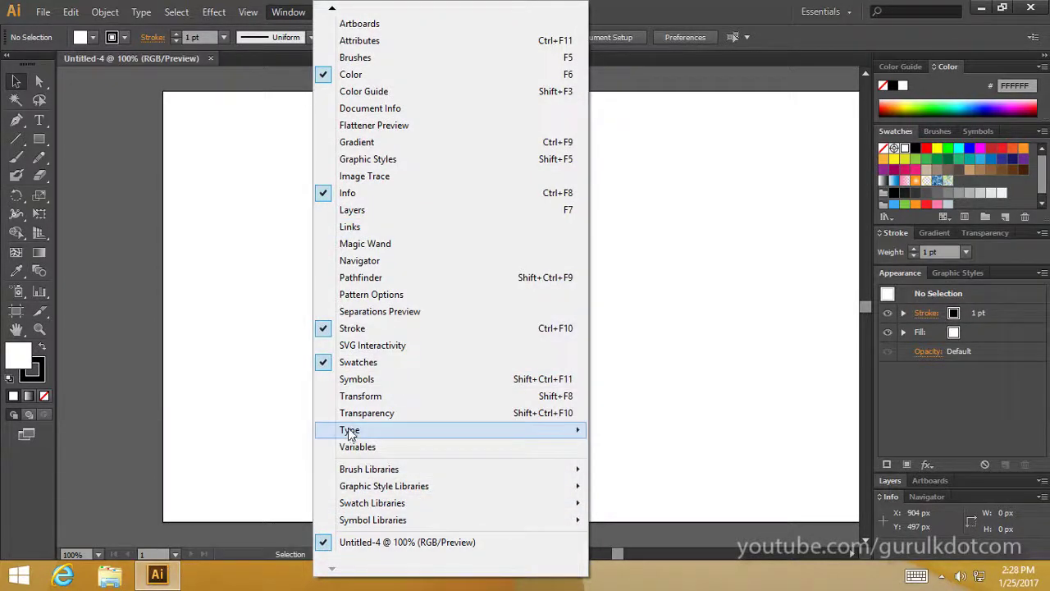
click(169, 430)
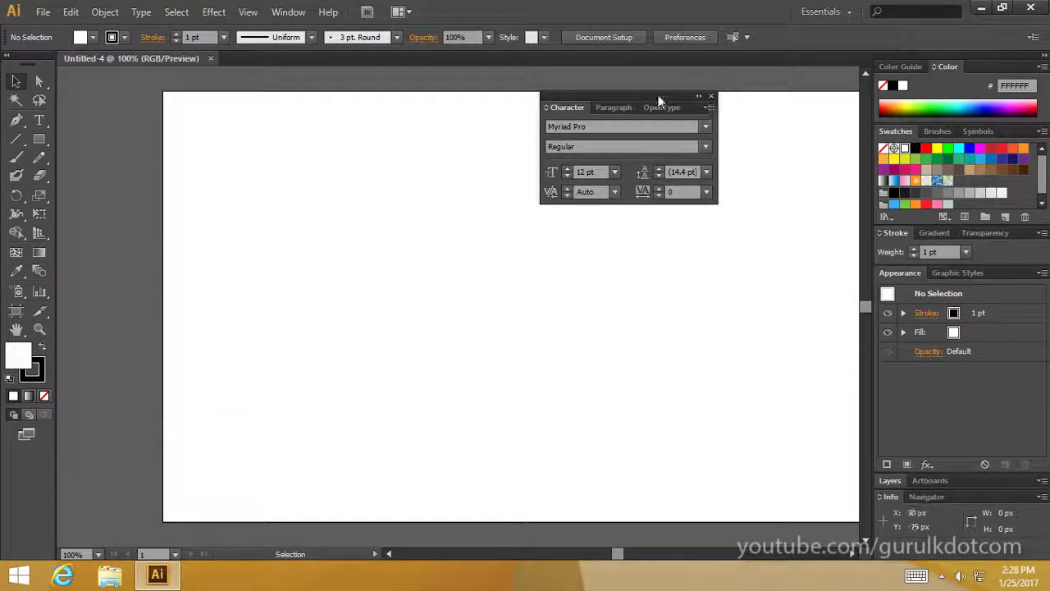
mouse_move(641, 92)
mouse_down()
mouse_move(621, 134)
mouse_move(344, 349)
mouse_move(214, 491)
mouse_move(181, 540)
mouse_move(182, 561)
mouse_move(66, 517)
mouse_up()
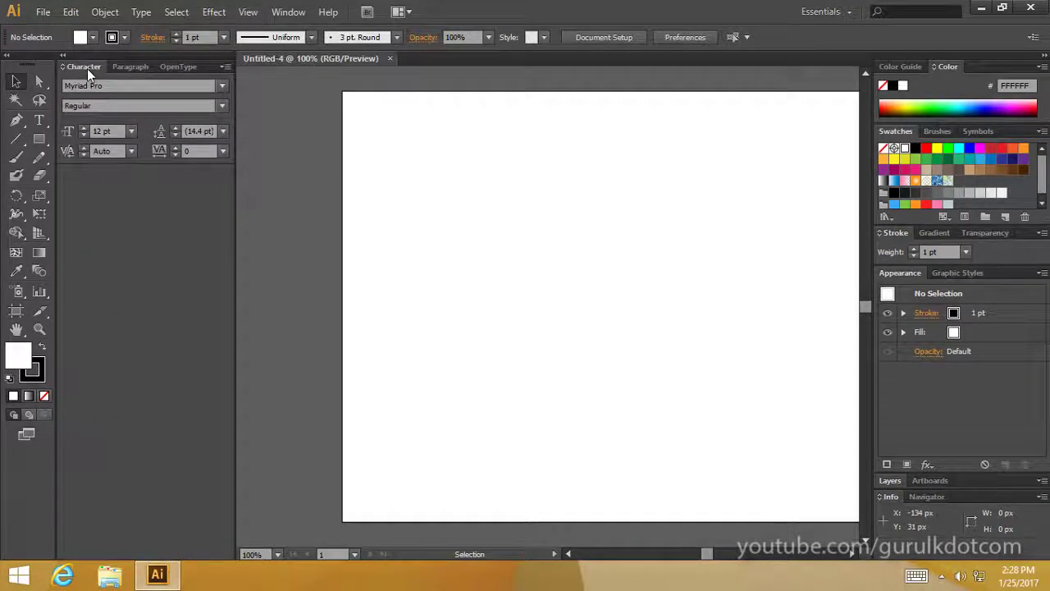
- Look through the Paragraph and OpenType tabs, returning to Character settings
click(133, 66)
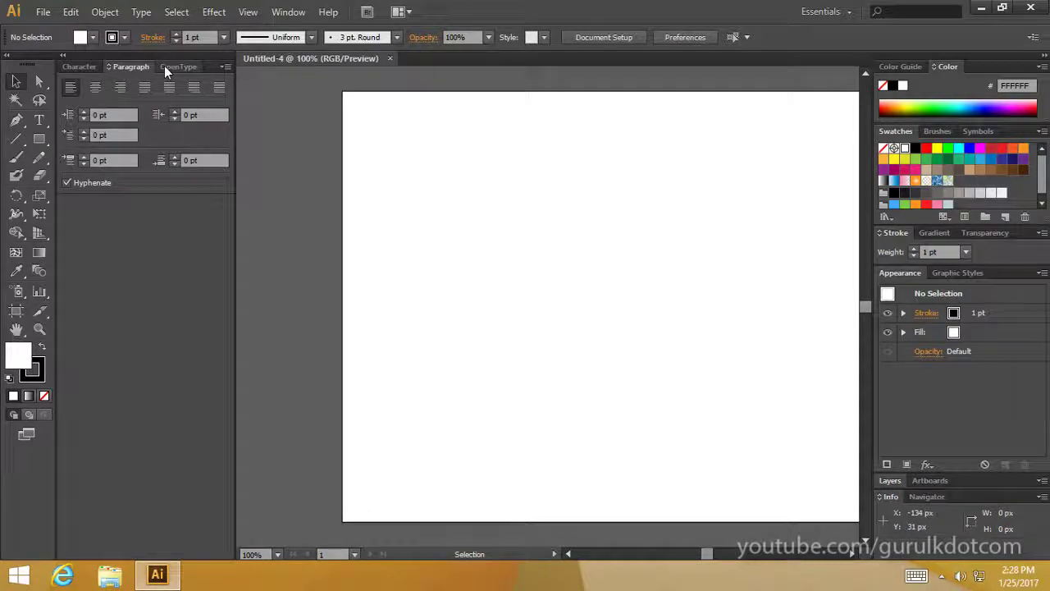
click(167, 66)
click(135, 67)
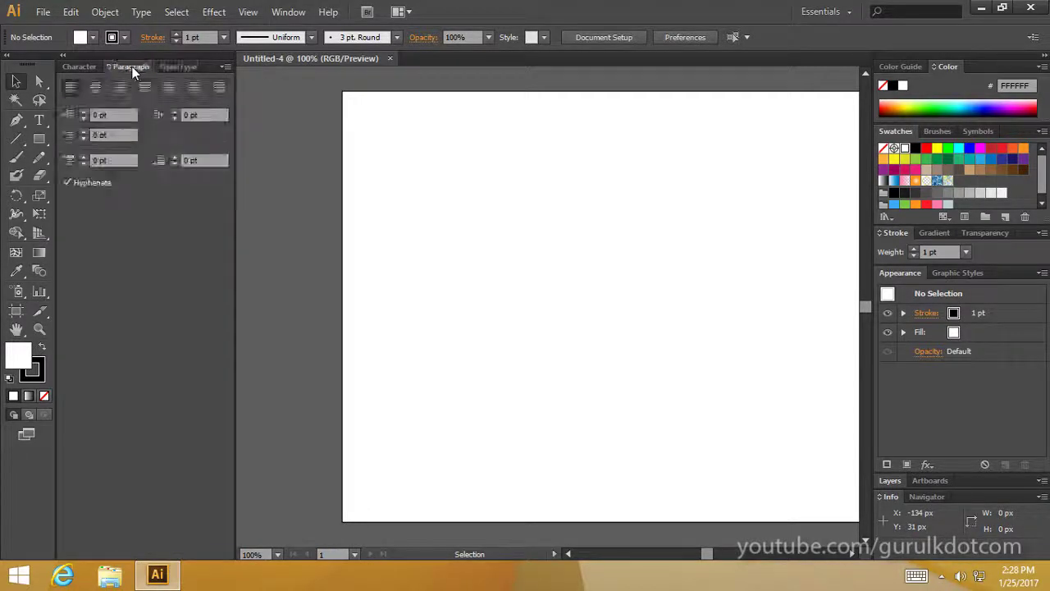
click(79, 66)
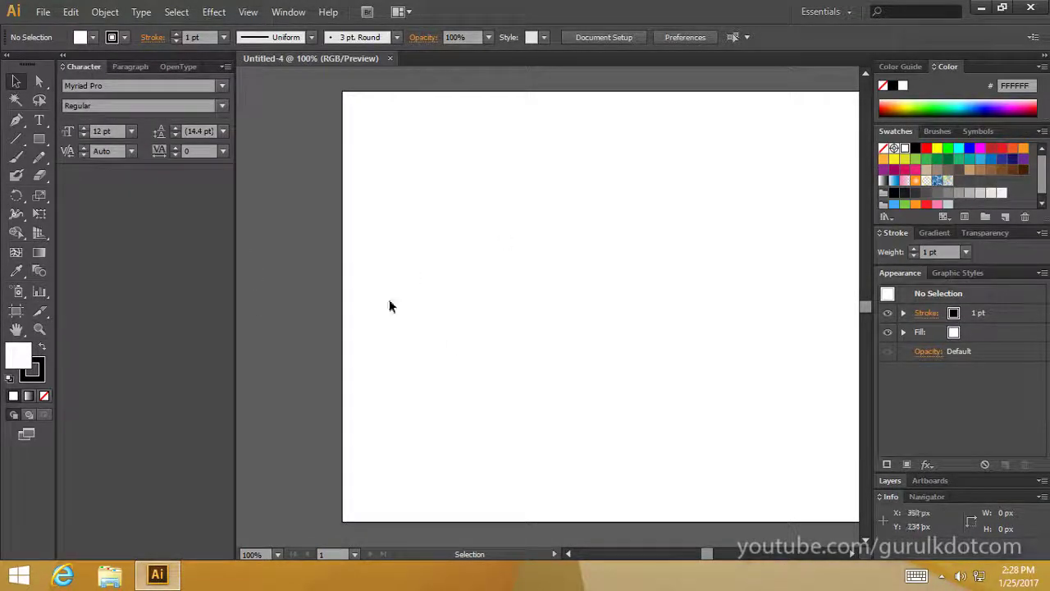
drag(660, 237, 558, 270)
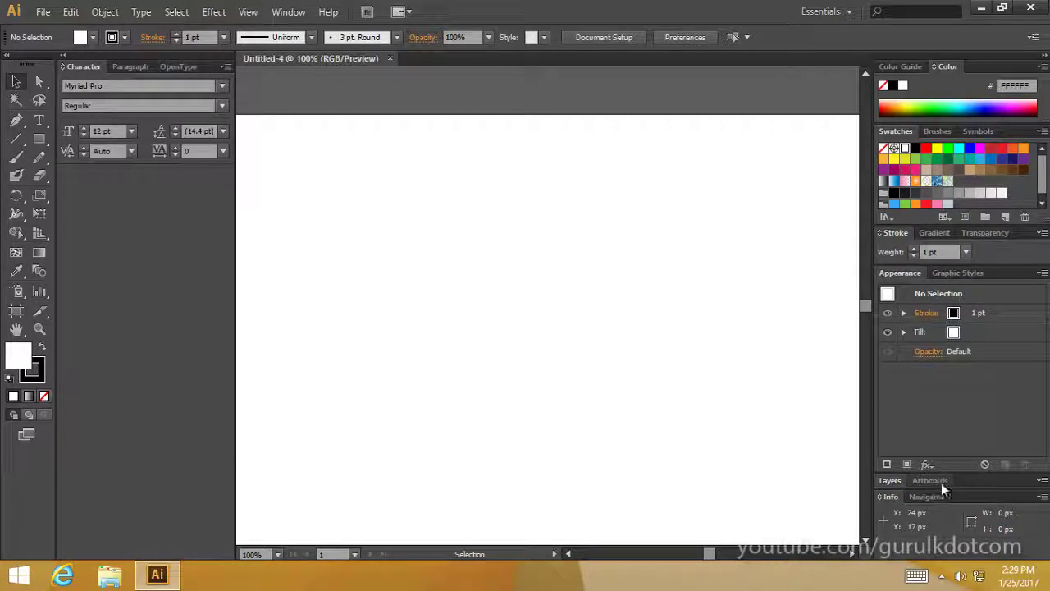
- Pull the Artboards, Navigator and Color Guide panels out of the dock and close them
drag(938, 481, 714, 379)
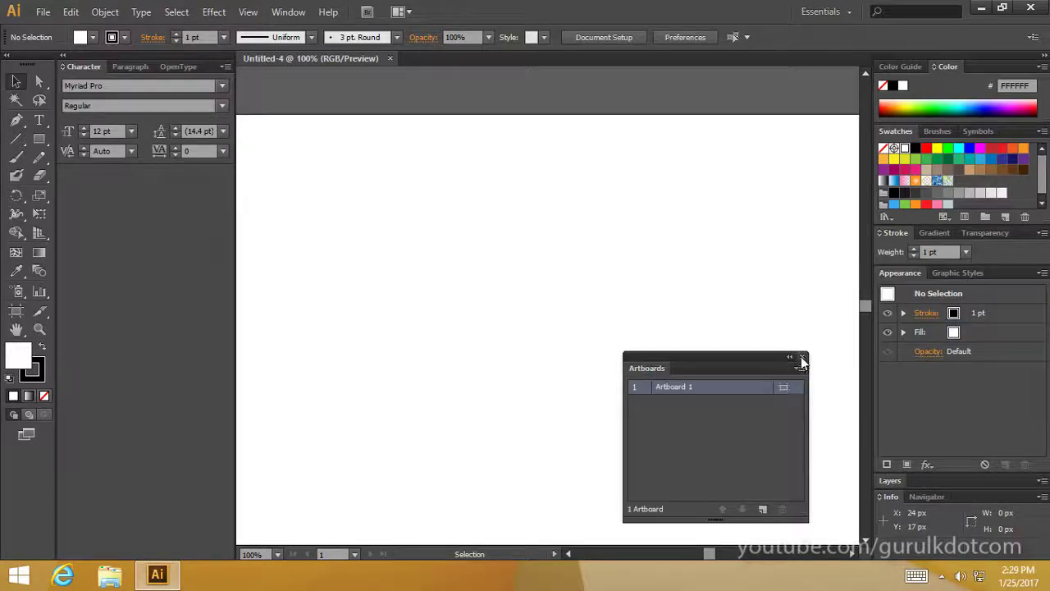
click(802, 356)
drag(894, 496, 551, 352)
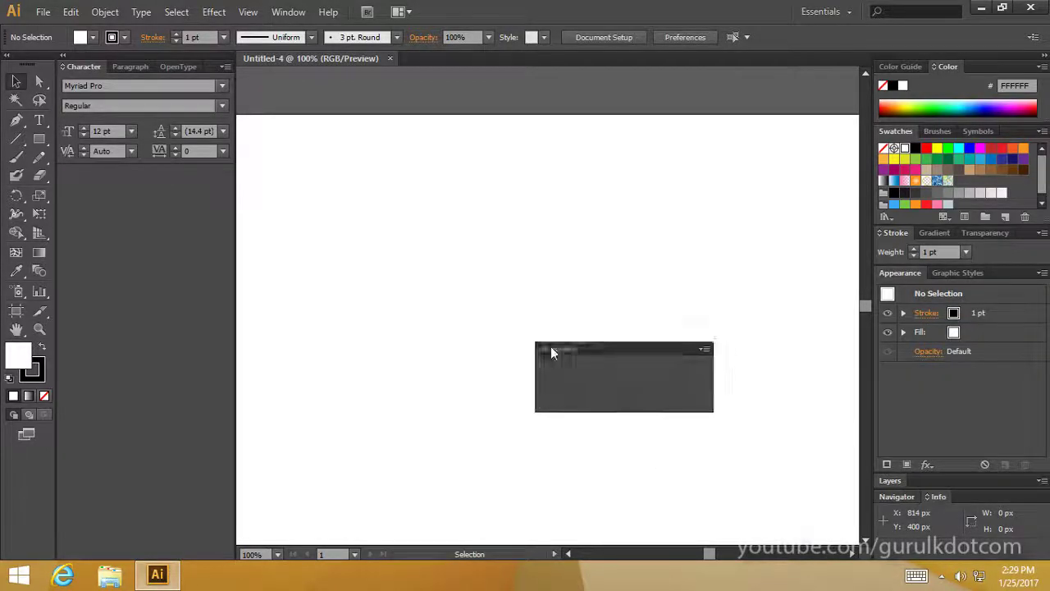
click(707, 348)
drag(910, 67, 813, 231)
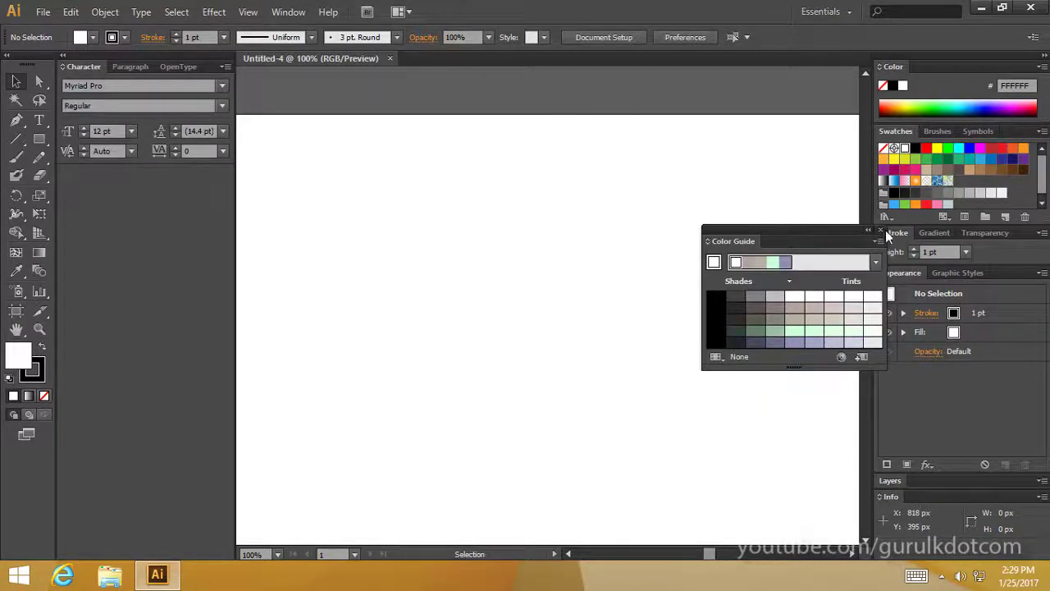
click(881, 230)
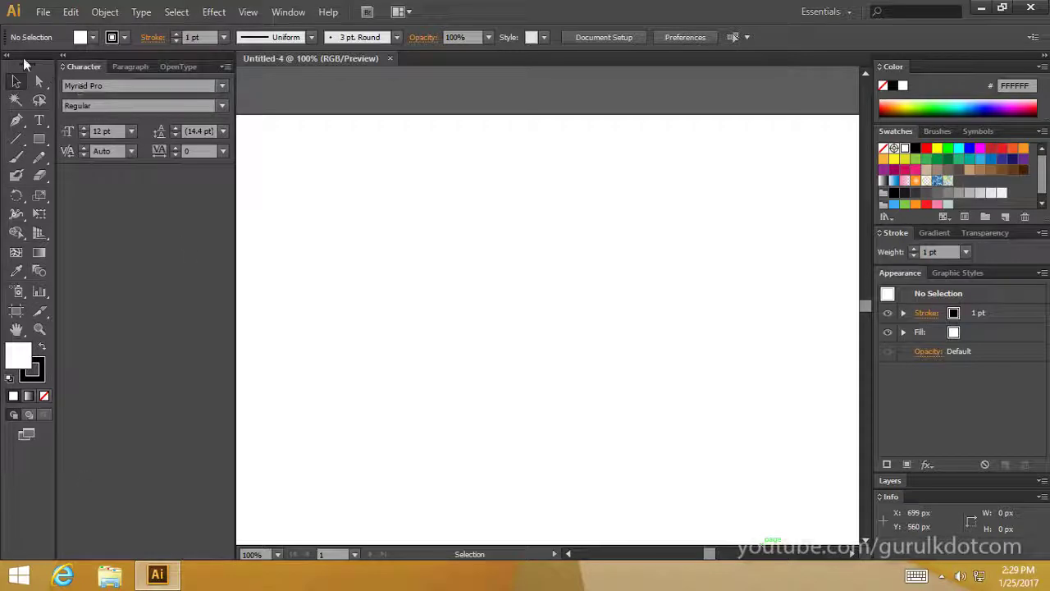
- Move the Tools panel beside the right-hand dock and return Character to the left edge
drag(25, 57, 26, 69)
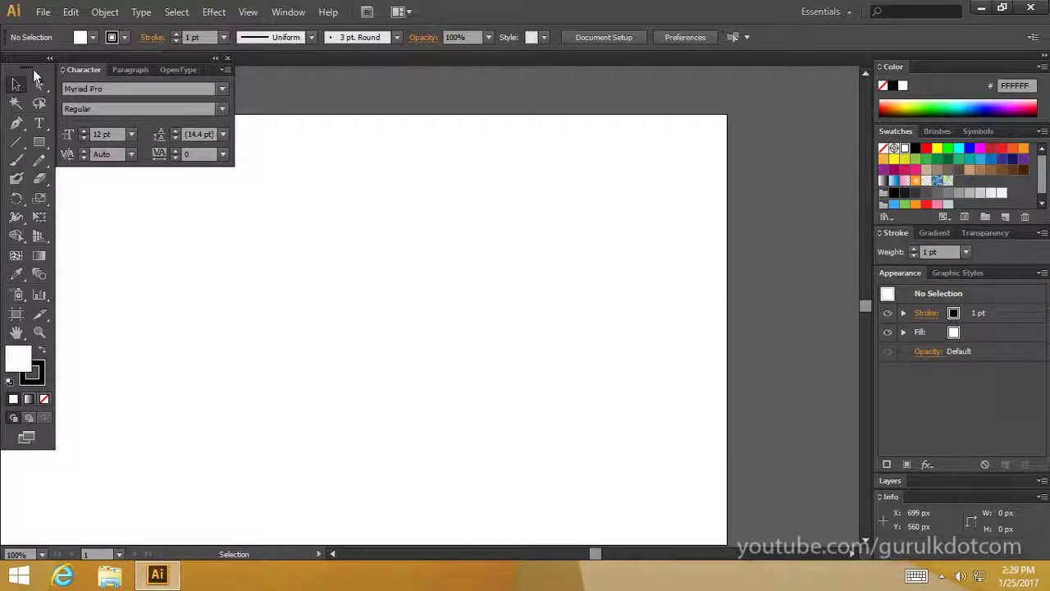
drag(25, 69, 859, 68)
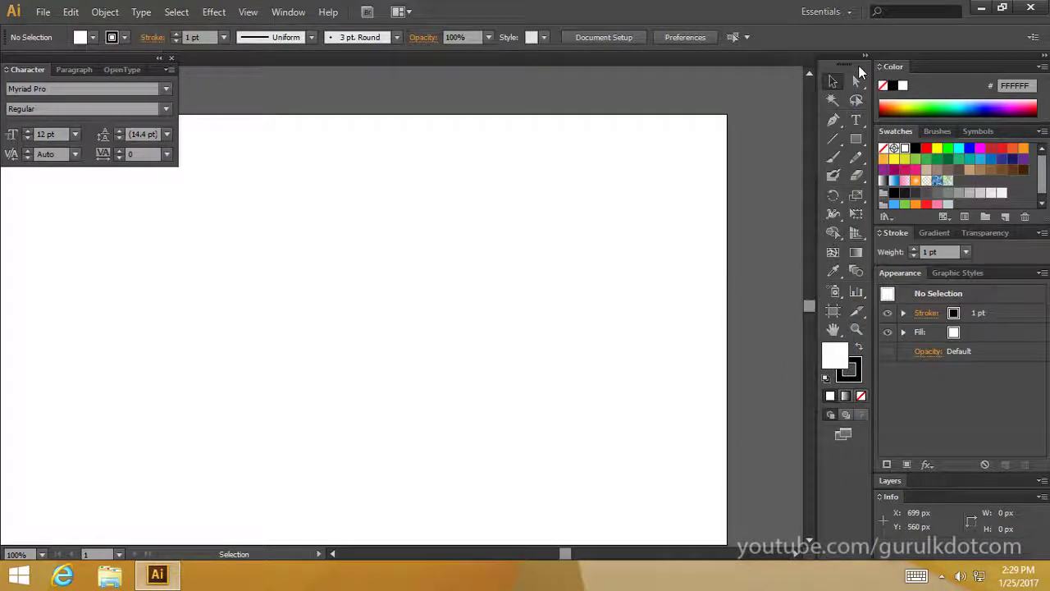
drag(59, 59, 3, 69)
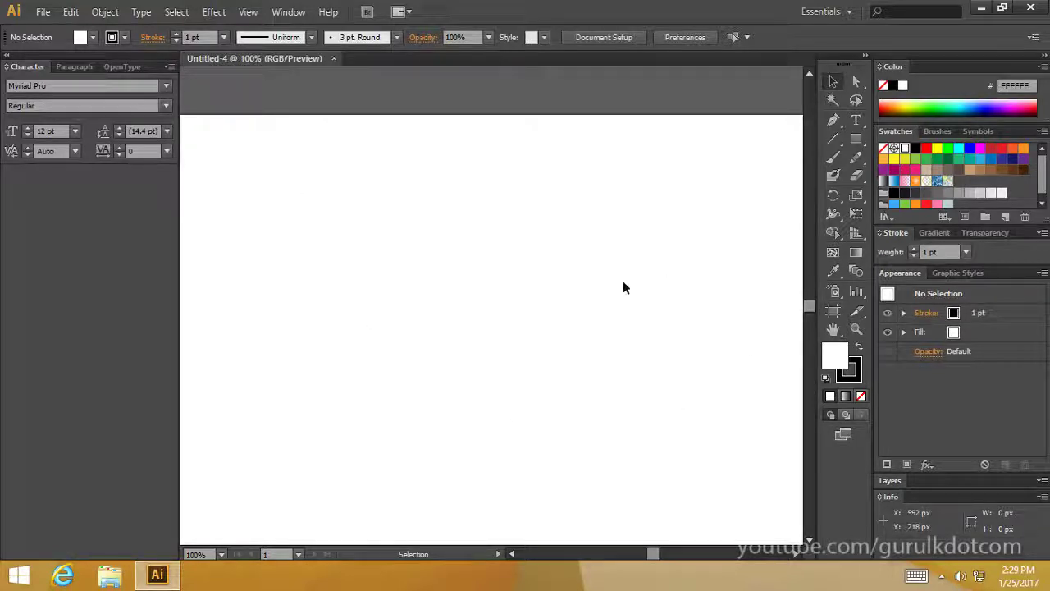
- Create a new workspace named 'My Workspace' from the current panel arrangement
click(845, 15)
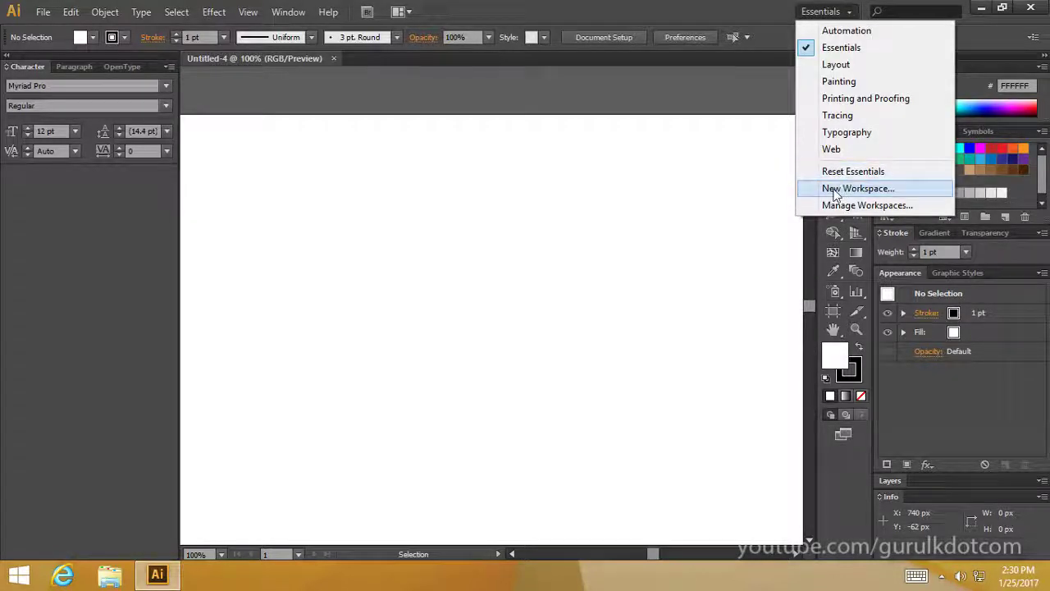
click(880, 194)
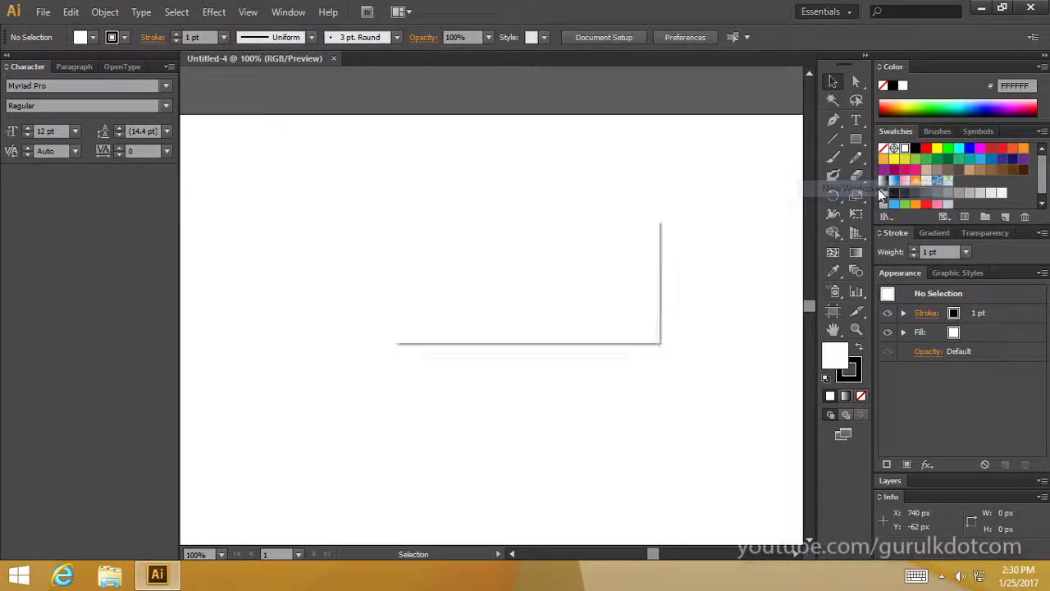
drag(586, 223, 574, 141)
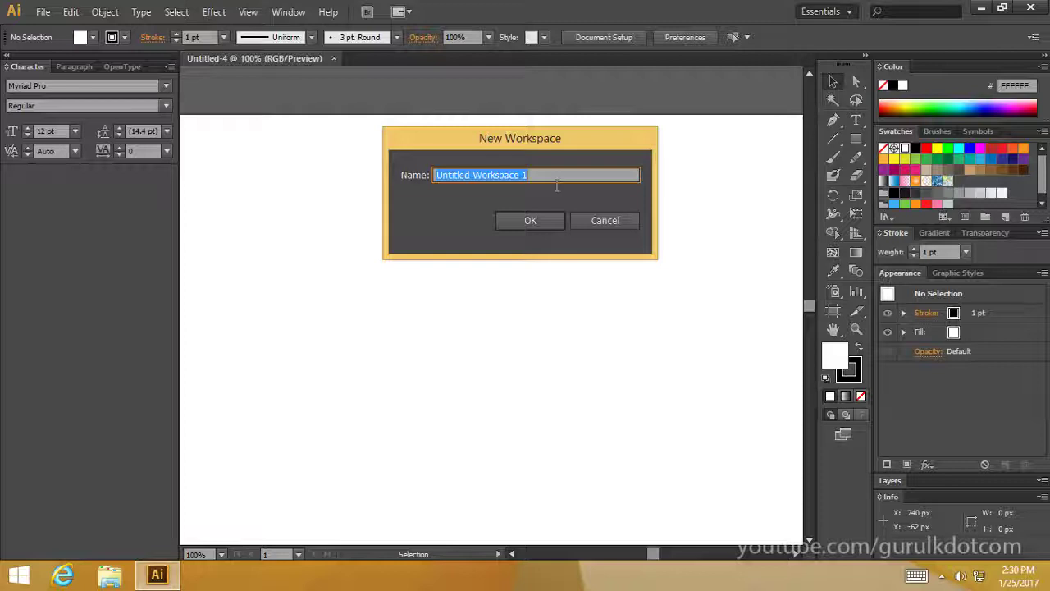
text(My)
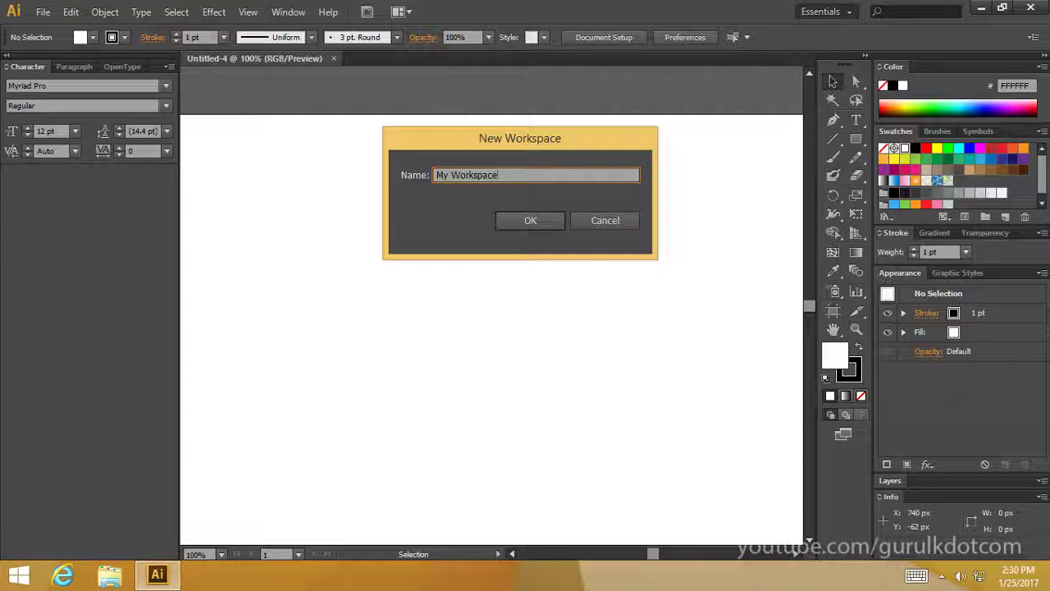
click(526, 220)
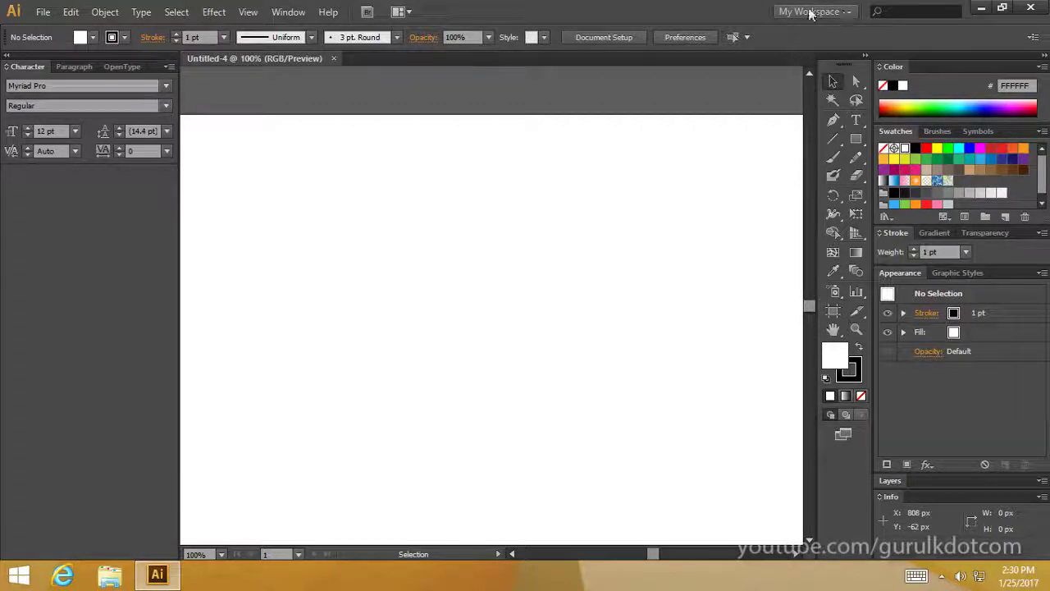
click(840, 12)
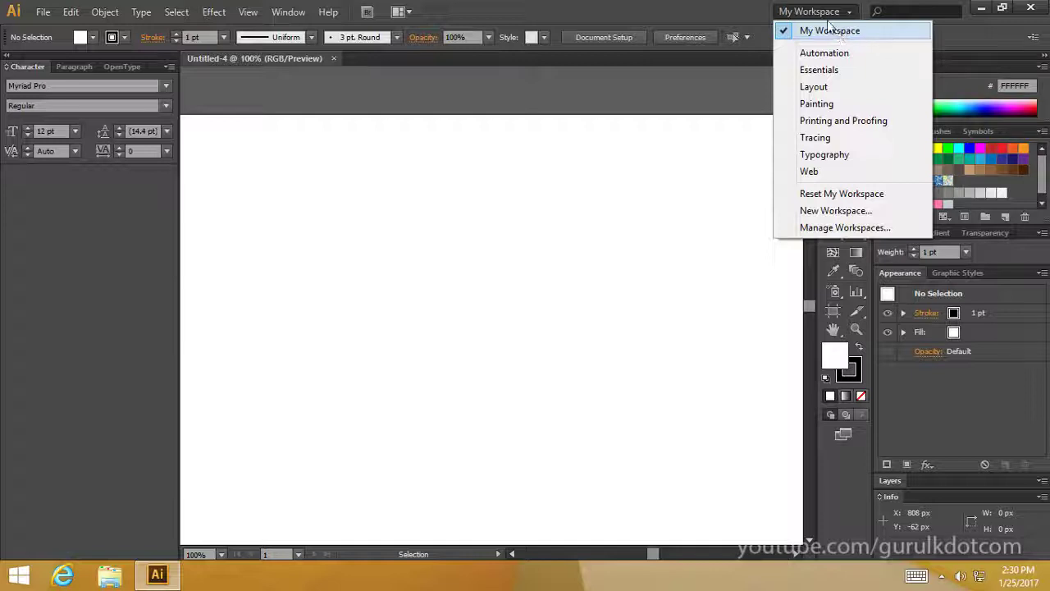
click(838, 30)
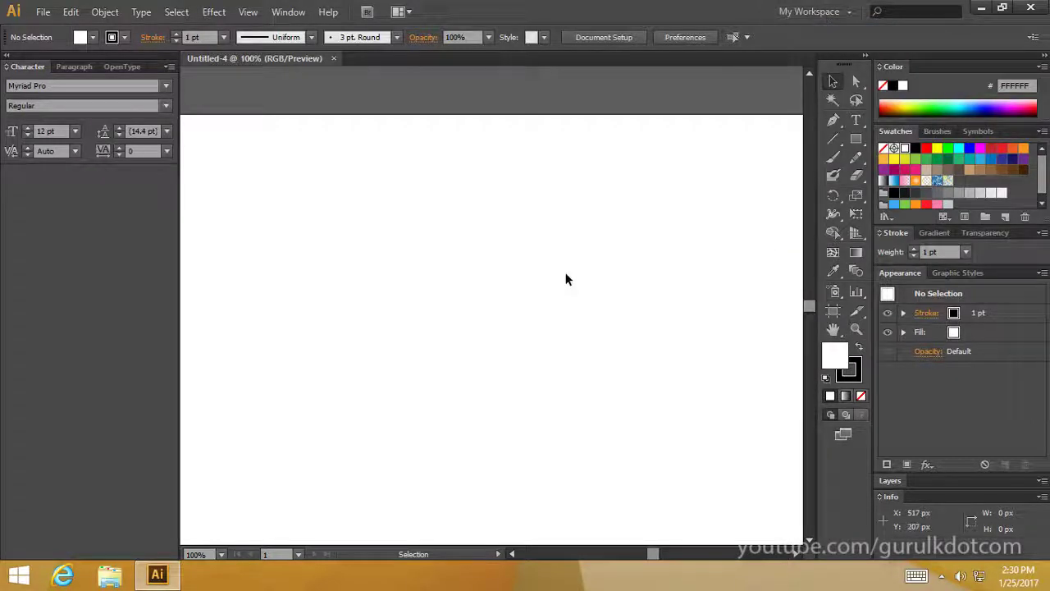
click(810, 11)
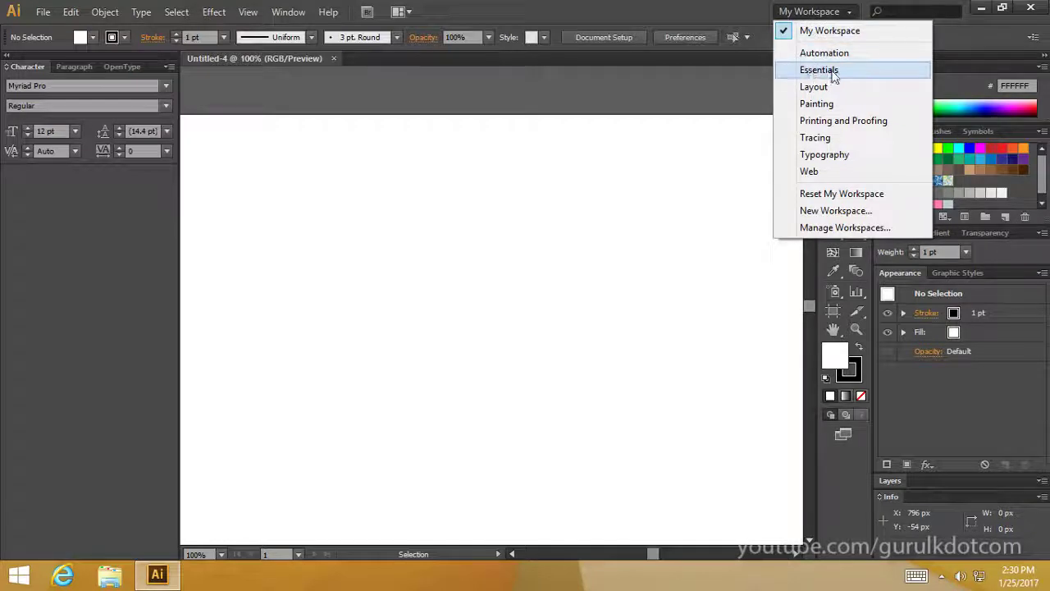
click(830, 71)
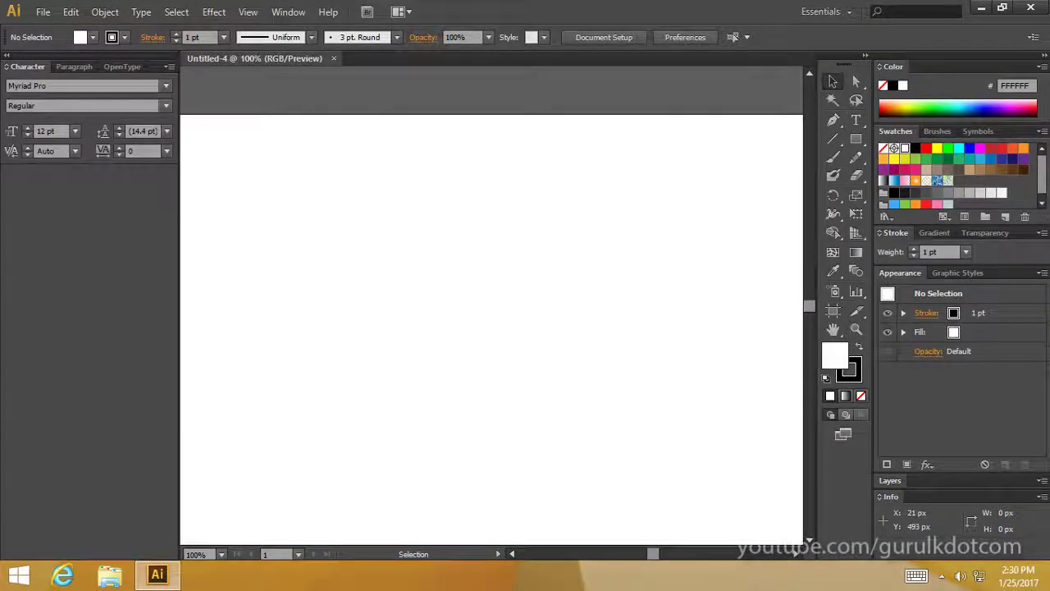
click(824, 11)
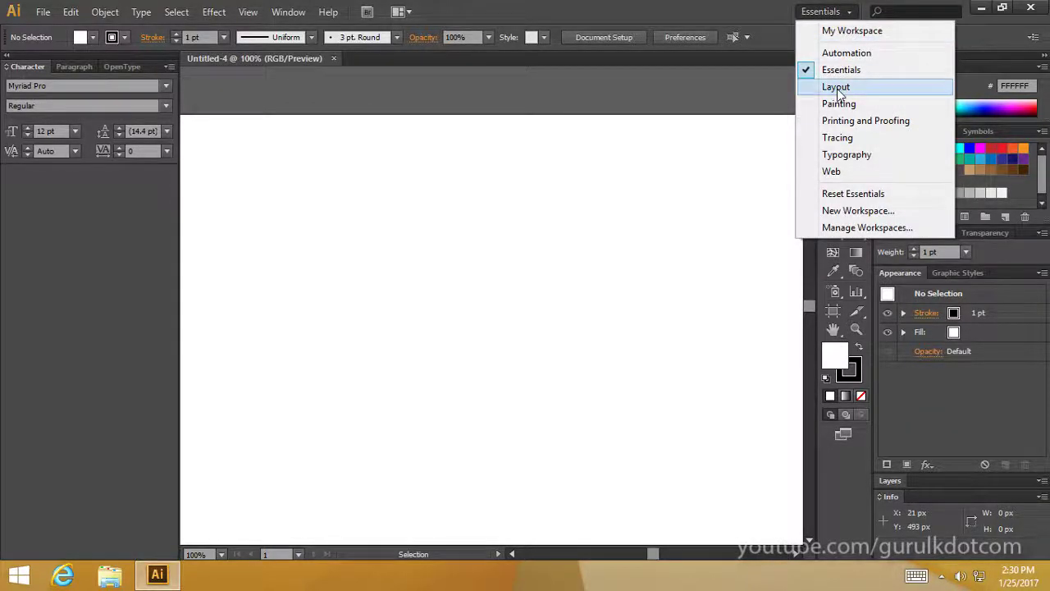
click(836, 88)
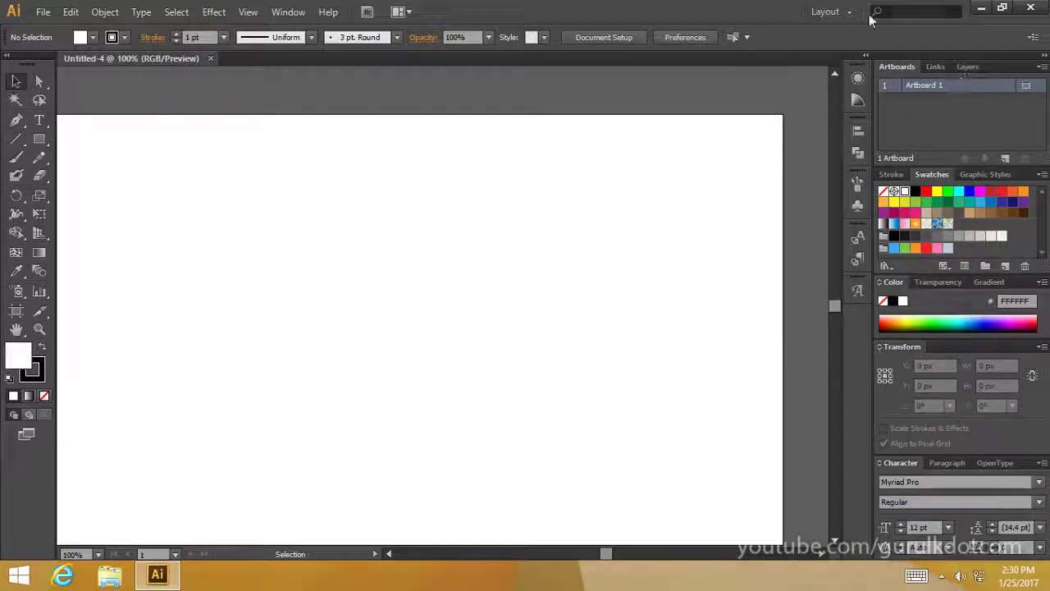
click(825, 12)
click(841, 104)
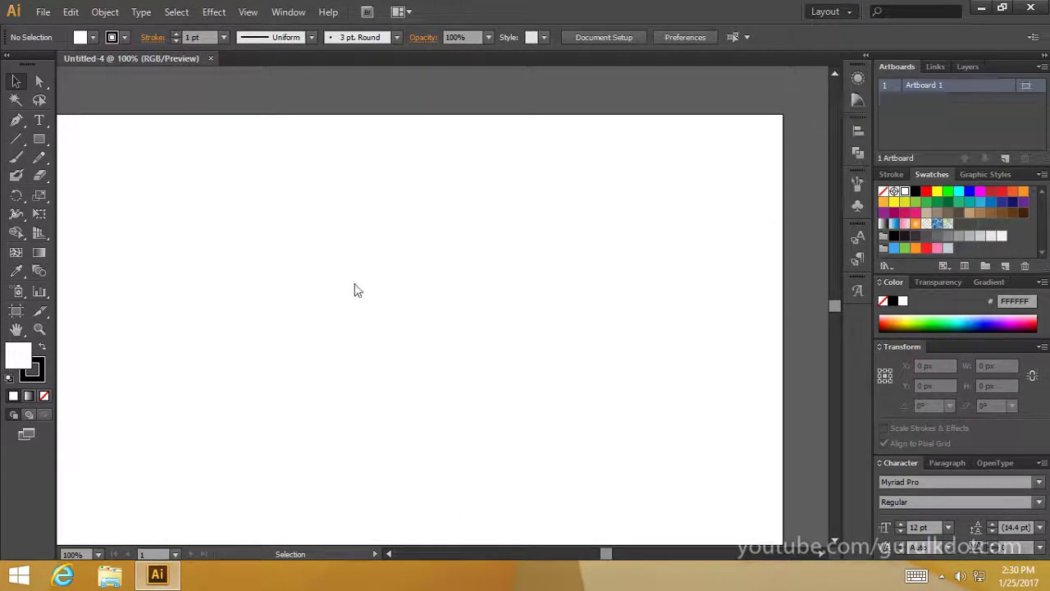
click(845, 11)
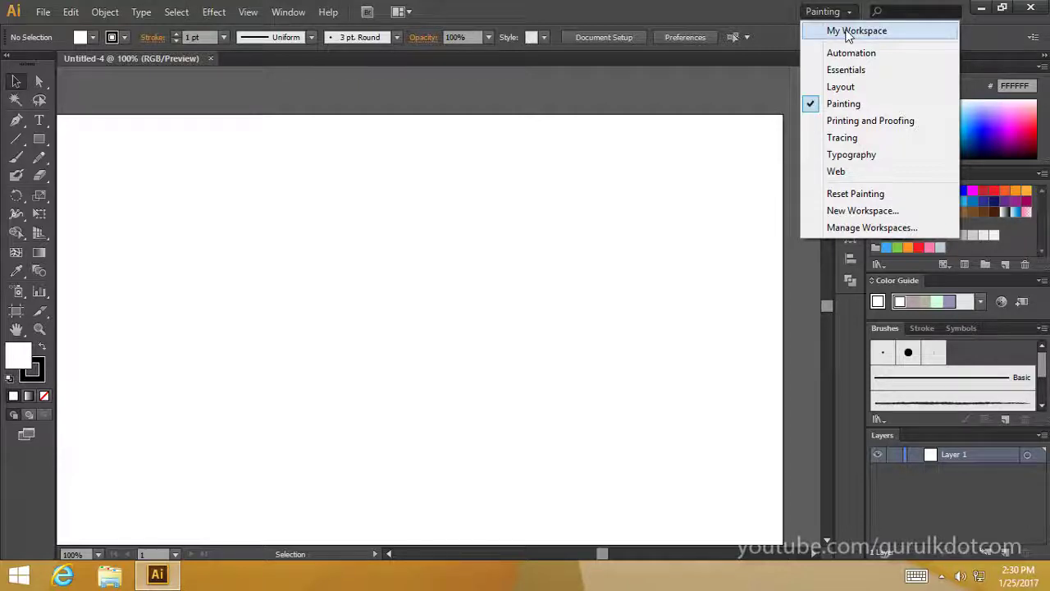
click(853, 31)
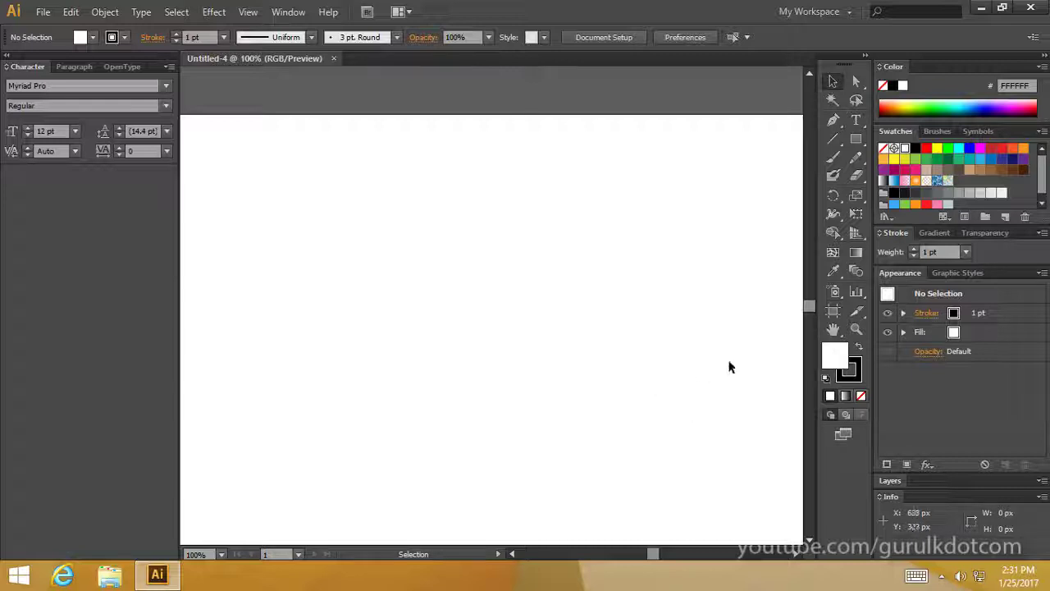
- Reset My Workspace, switch to Automation, then switch to Essentials
click(812, 11)
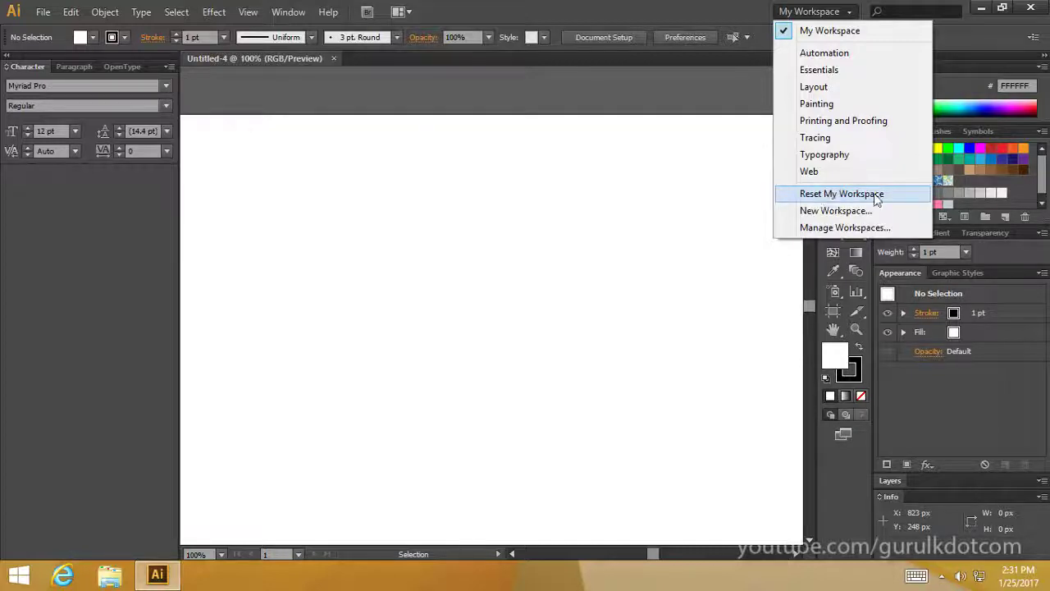
click(830, 195)
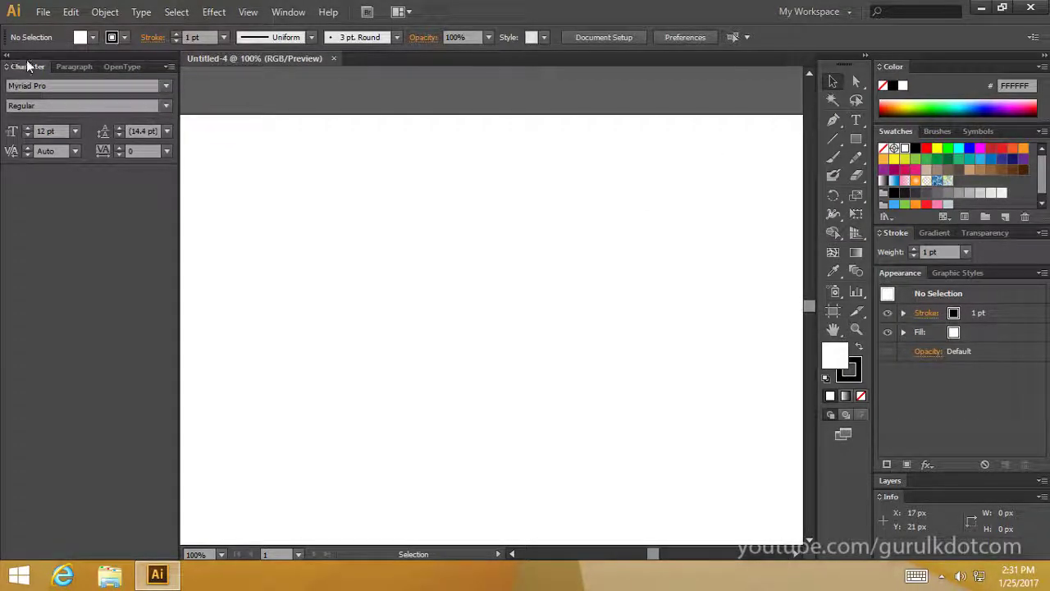
click(849, 12)
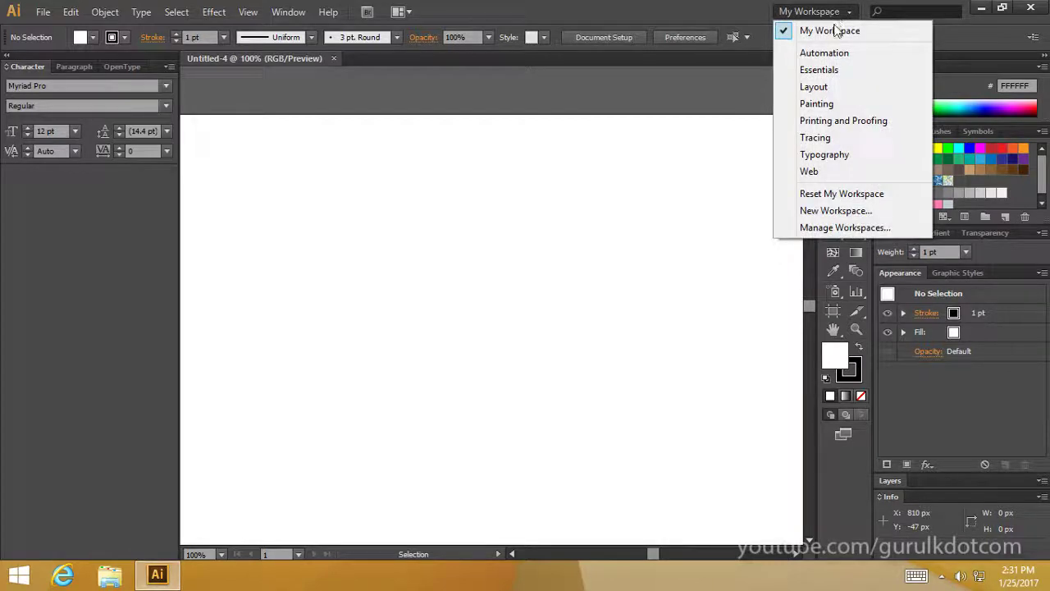
click(831, 52)
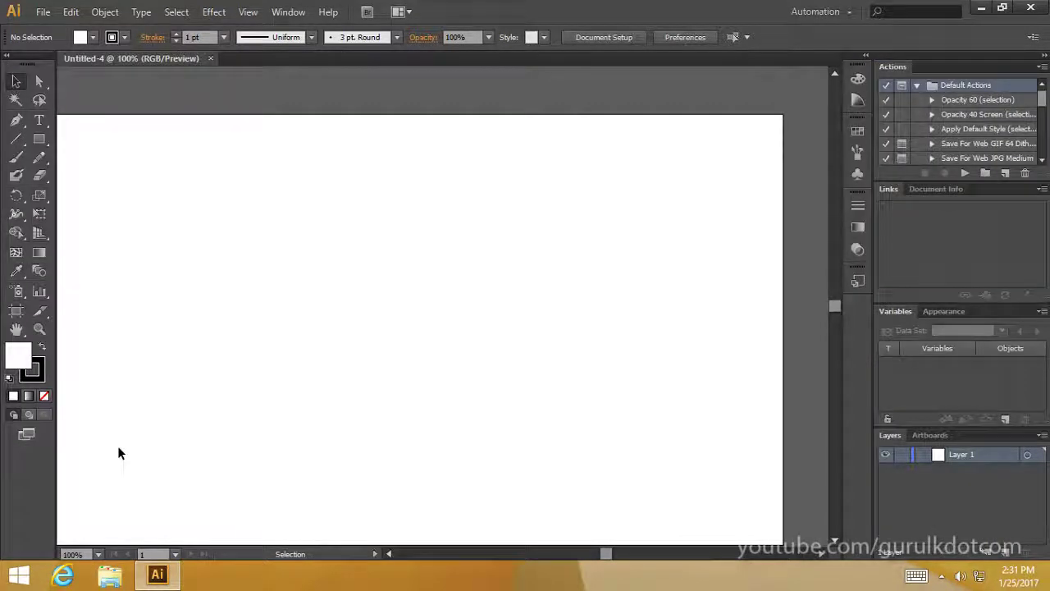
click(837, 11)
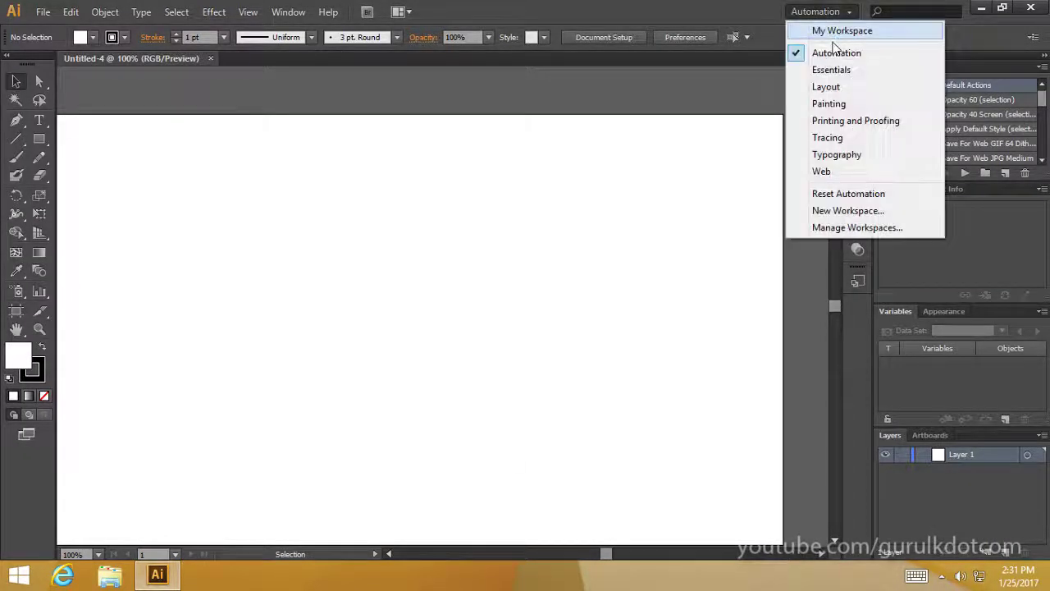
click(831, 70)
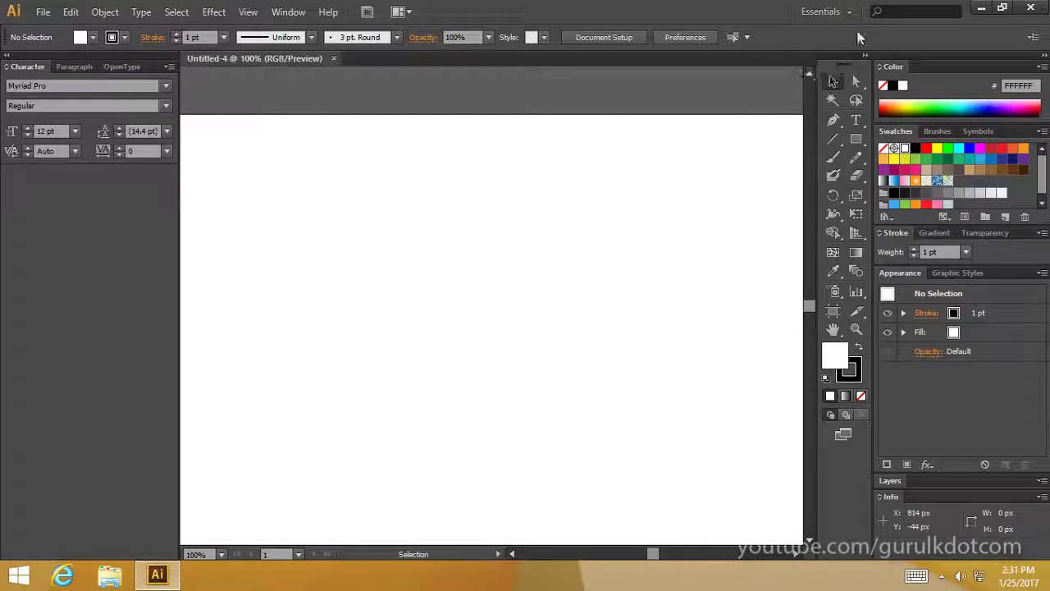
- Reset Essentials to its default layout and pan the artboard fully into view
click(823, 11)
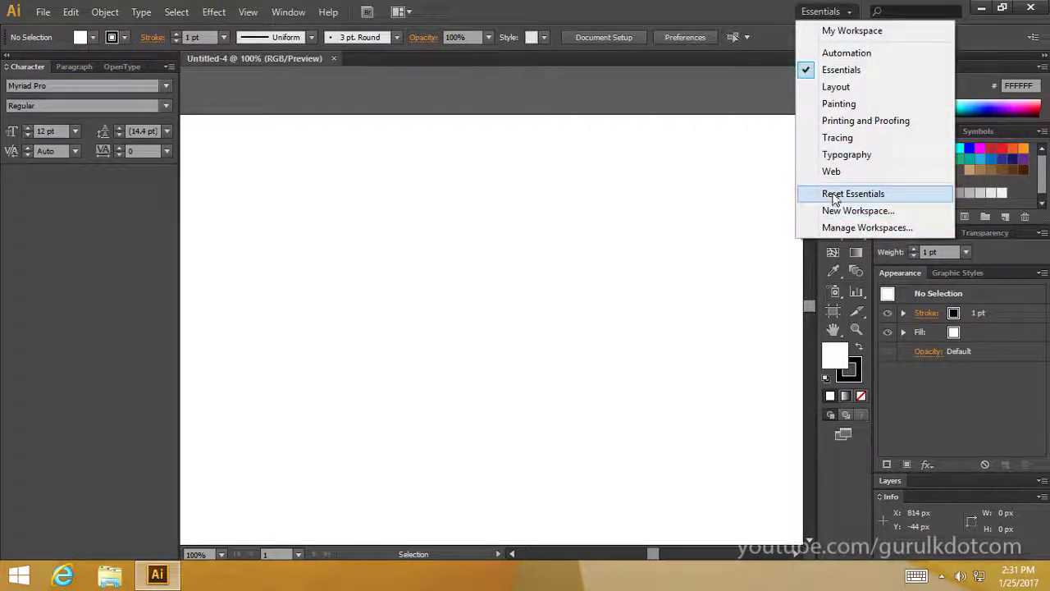
click(871, 197)
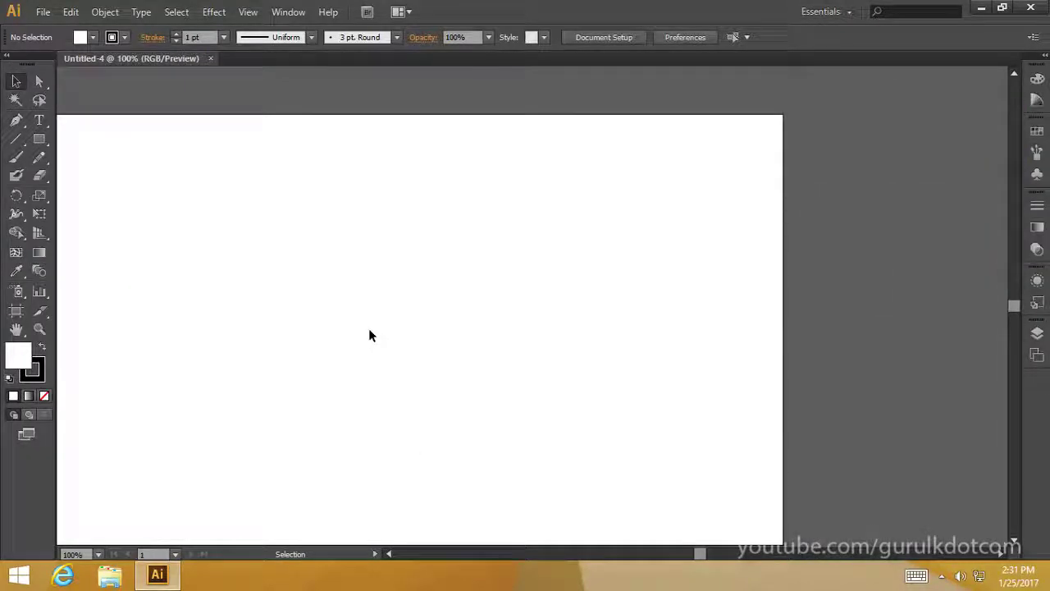
drag(368, 332, 504, 317)
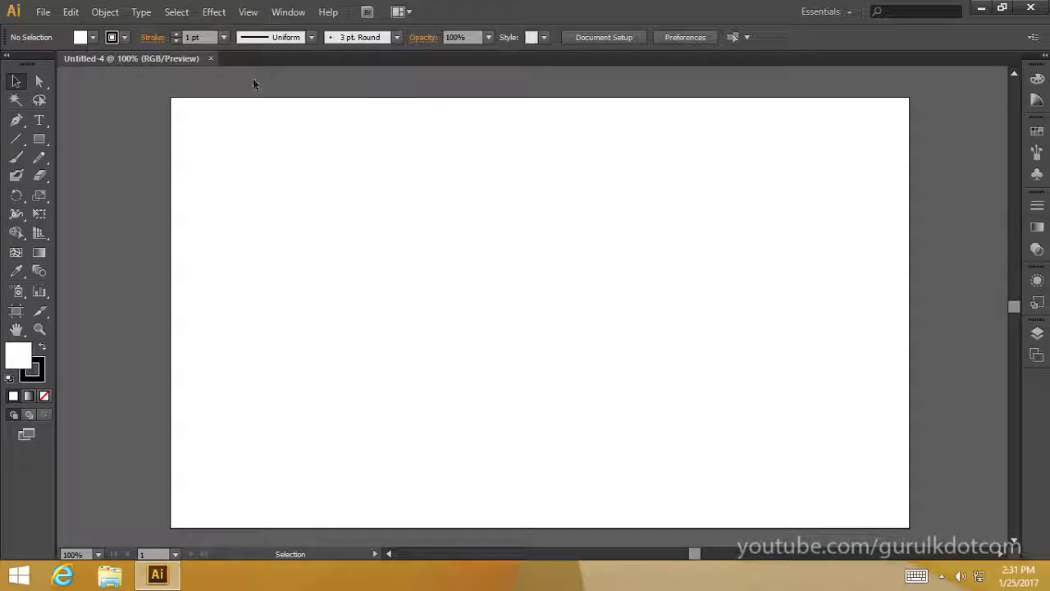